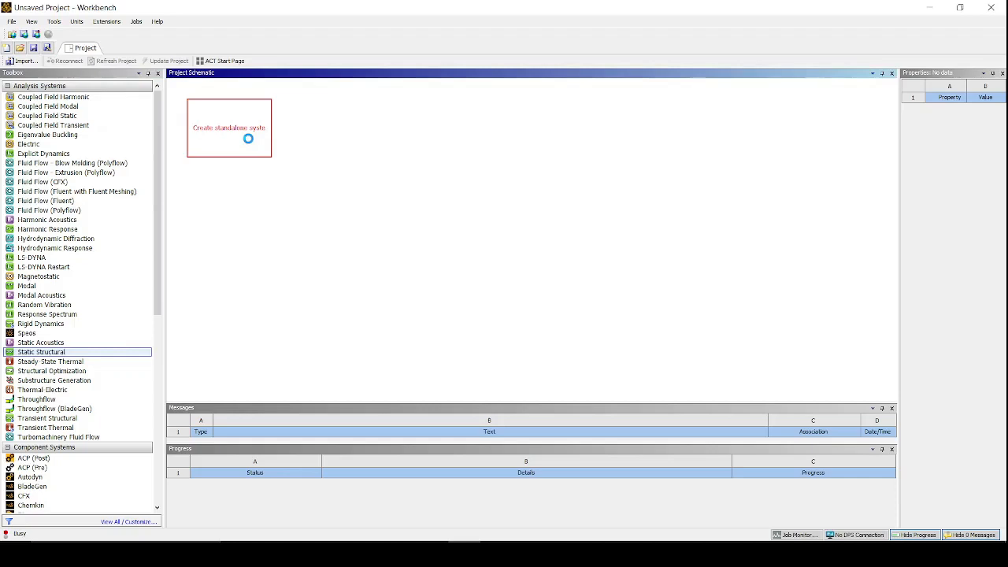
- Name the static structural system Spring and open its geometry cell as a new DesignModeler geometry
key(BackSpace)
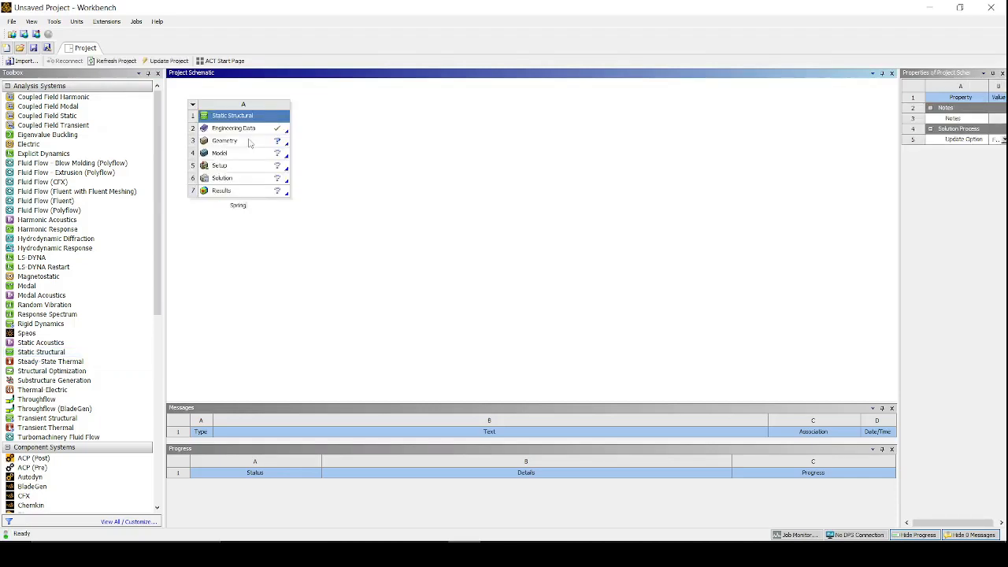
click(249, 142)
click(403, 262)
click(240, 143)
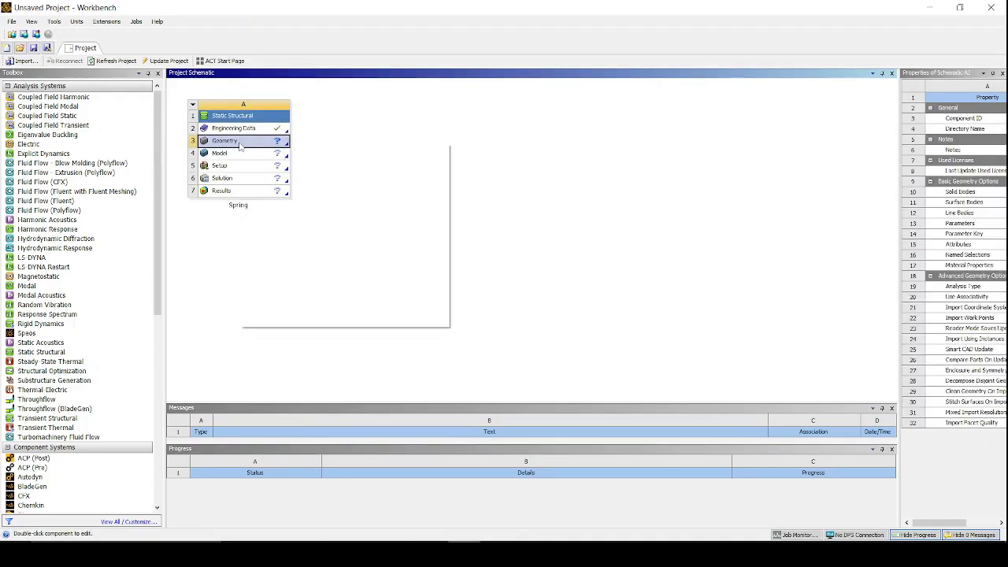
right_click(240, 144)
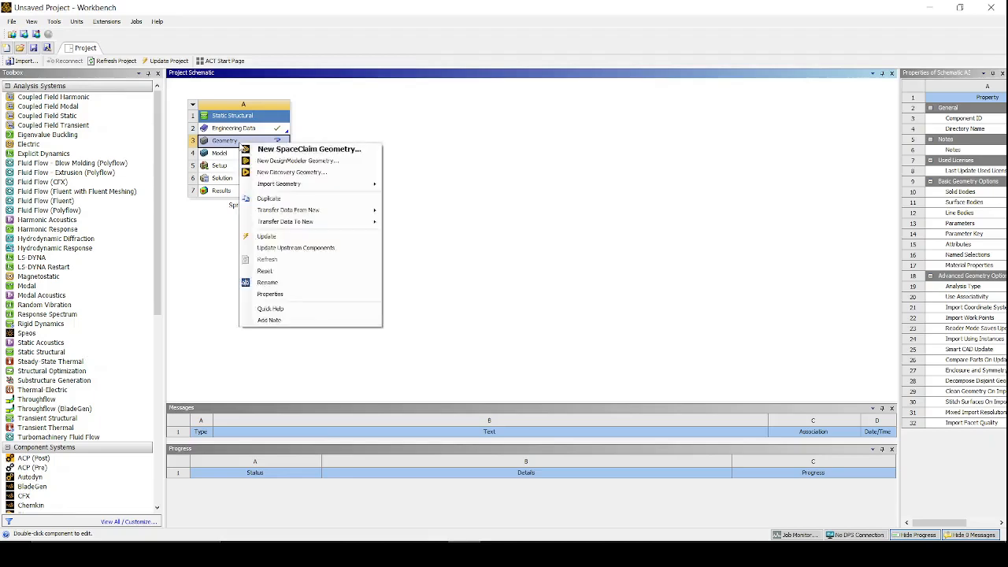
click(343, 162)
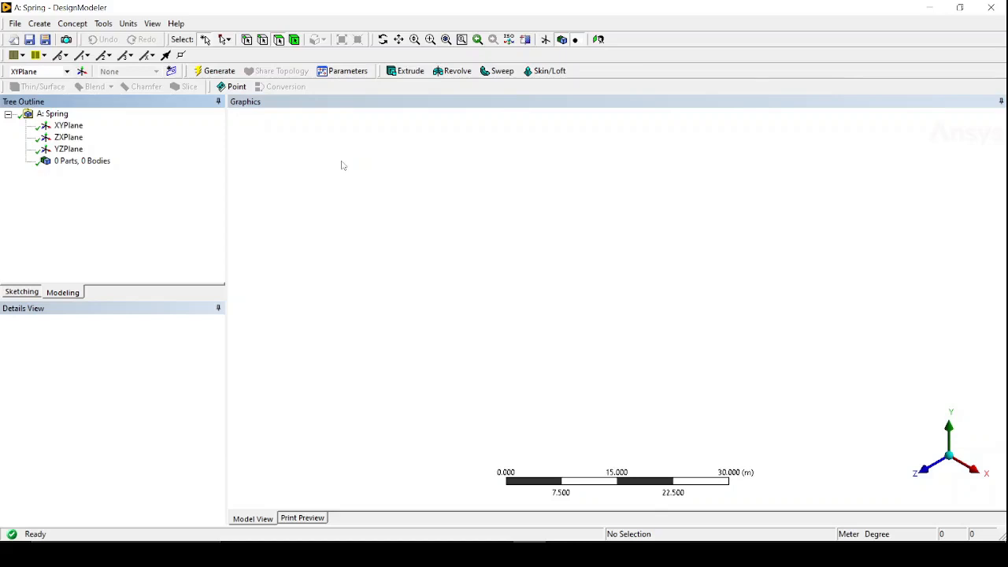
- Set the length unit to millimetres and create a new sketch on the XY plane, viewed face-on
click(127, 24)
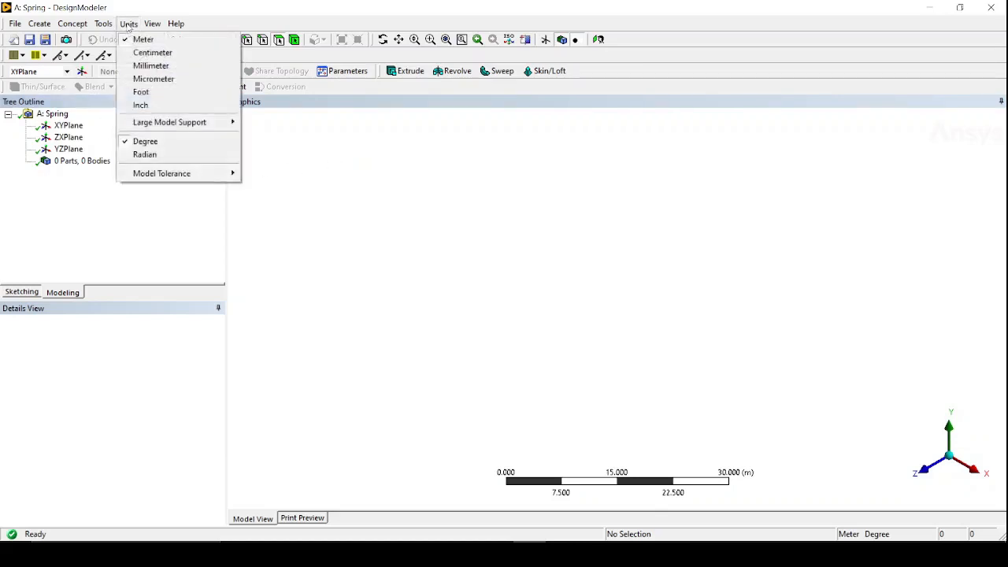
click(158, 66)
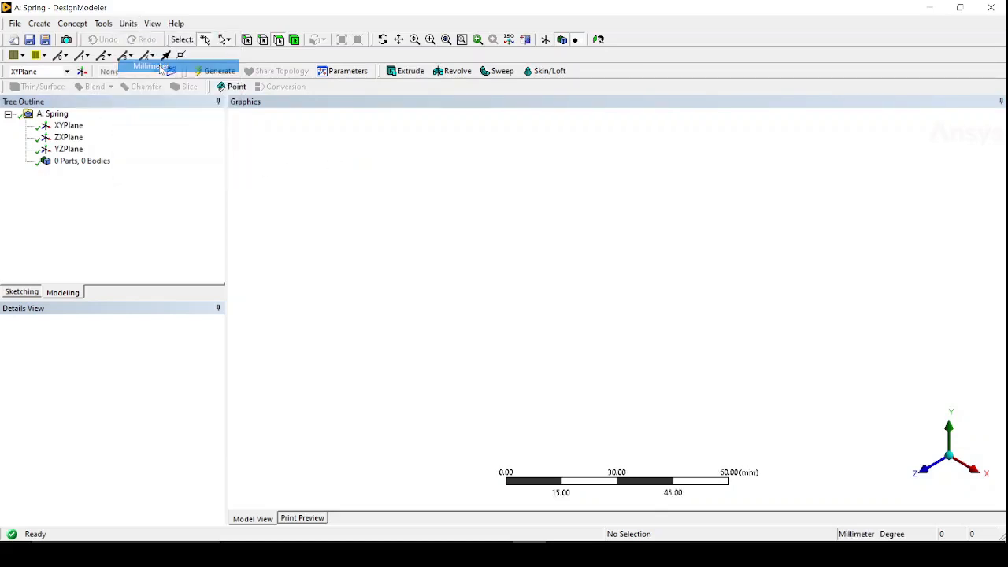
click(70, 126)
click(175, 72)
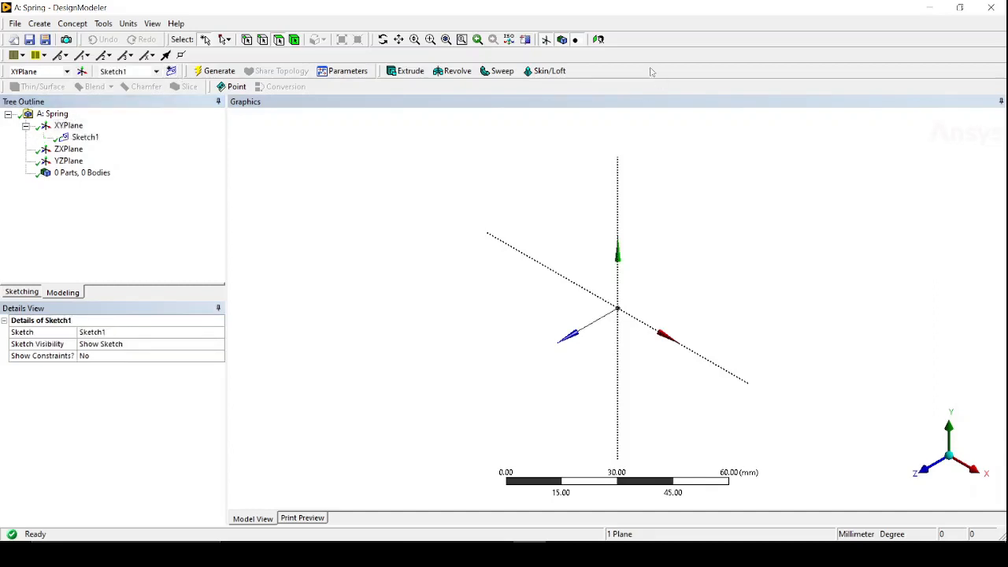
click(599, 39)
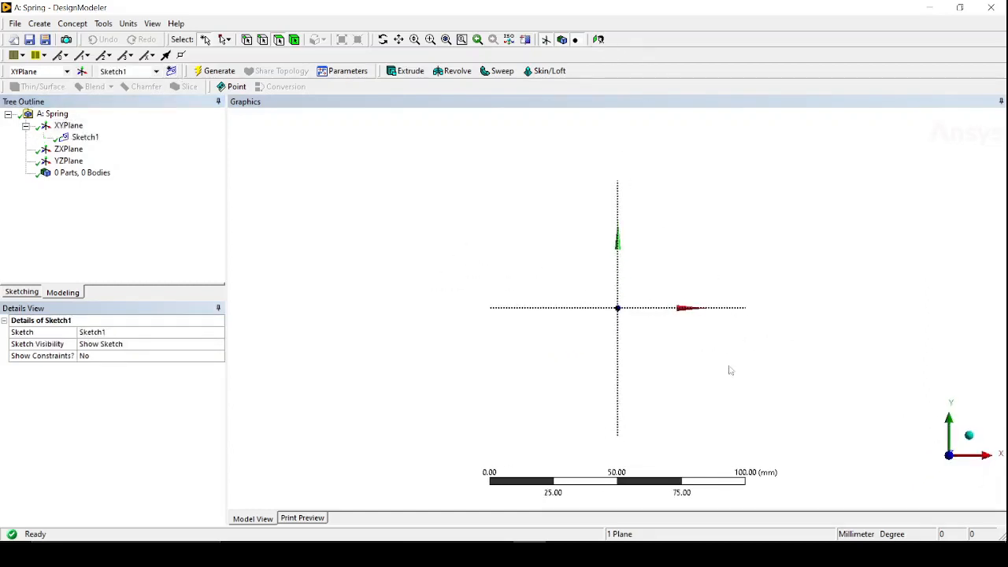
scroll(627, 307, up, 2)
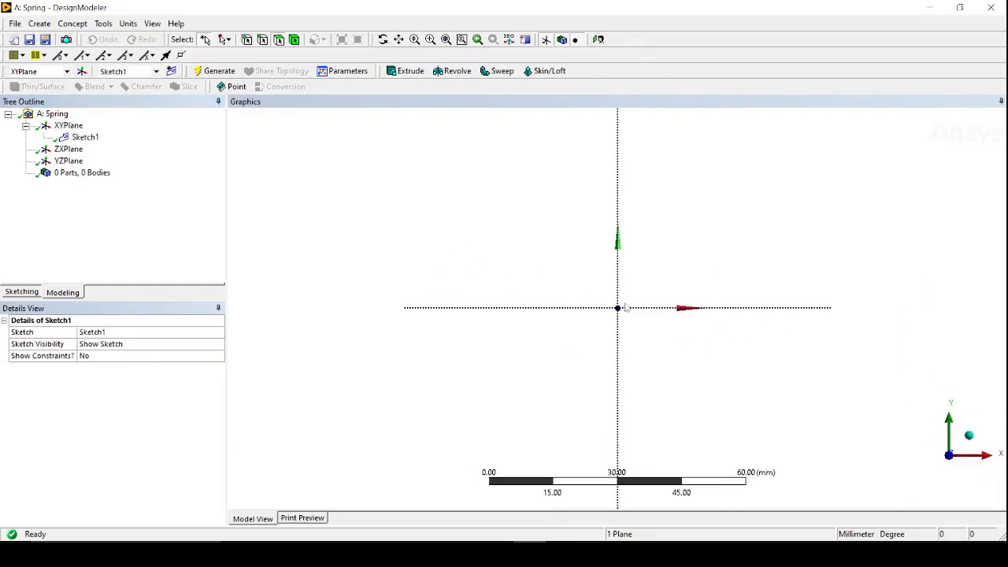
- Draw a vertical line about 41 mm long from the origin upward along the Y axis
click(34, 294)
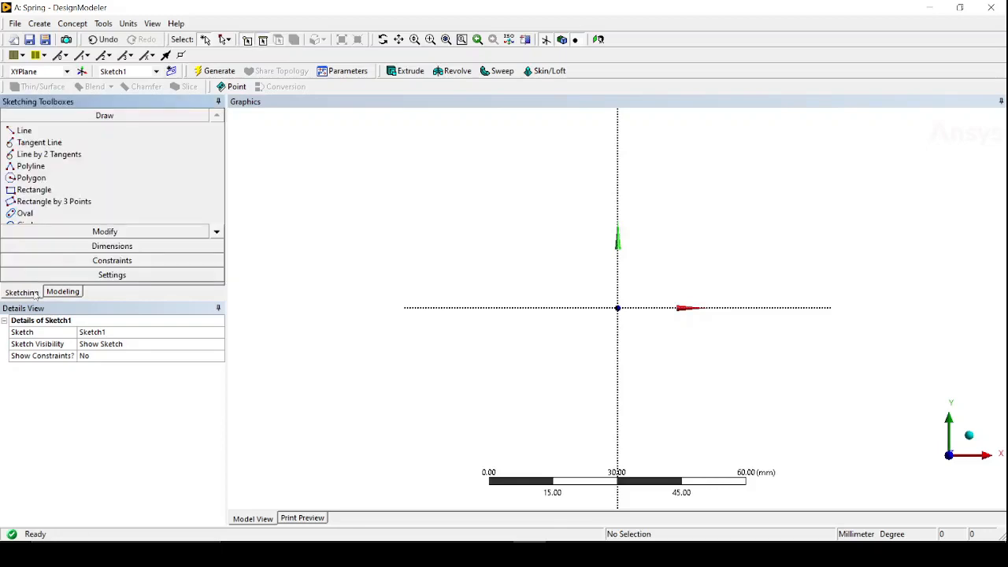
click(217, 232)
click(217, 233)
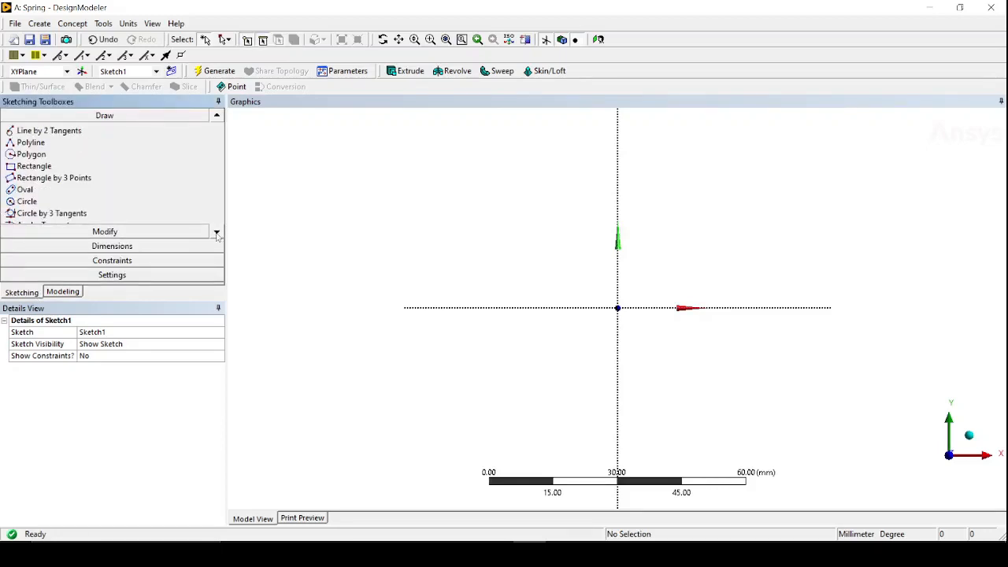
click(217, 116)
click(217, 116)
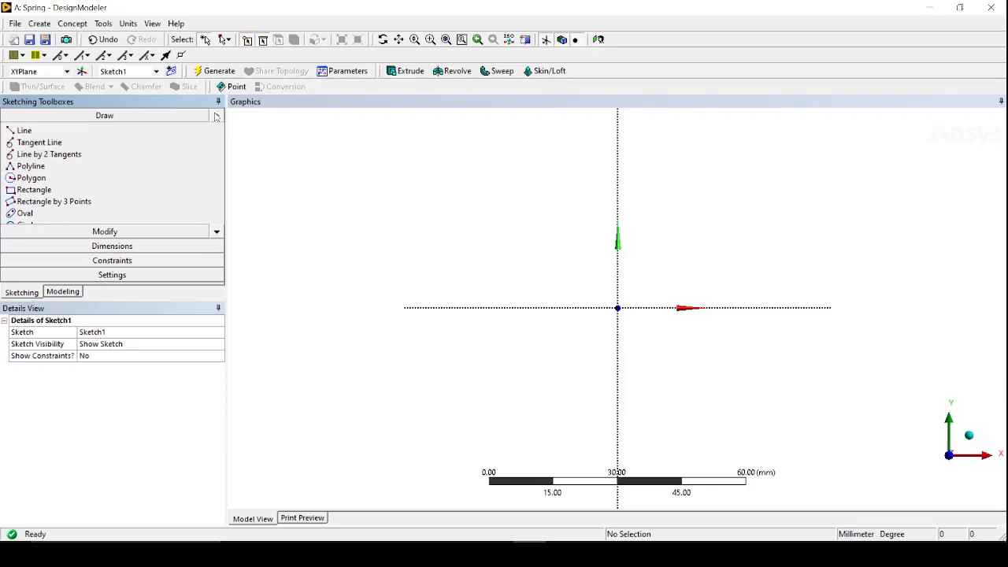
click(21, 131)
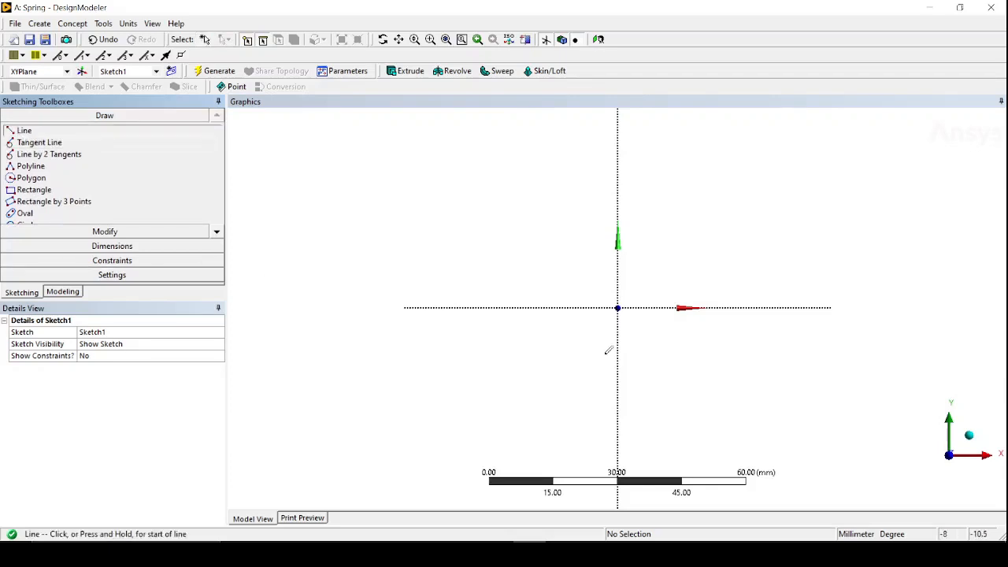
click(617, 307)
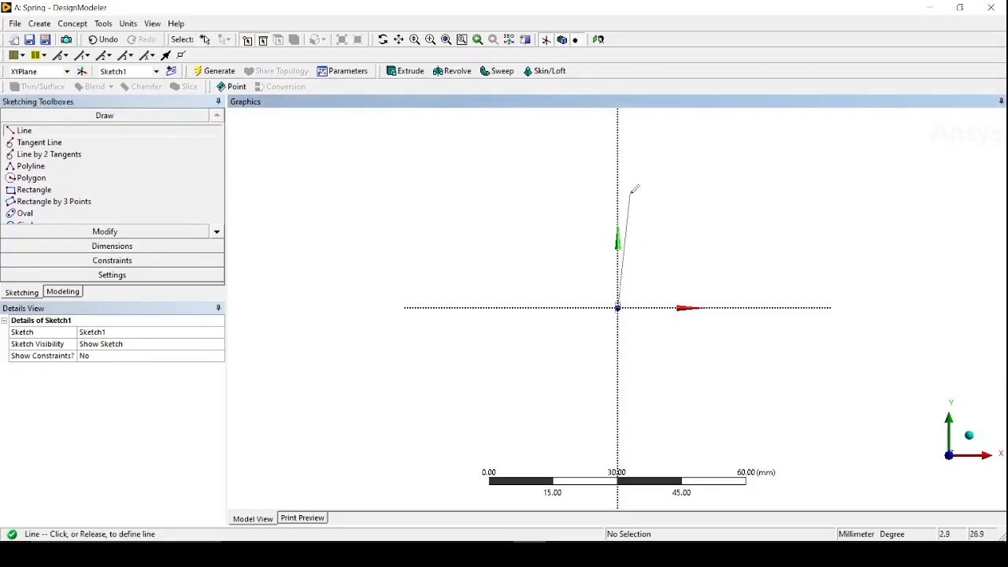
click(619, 133)
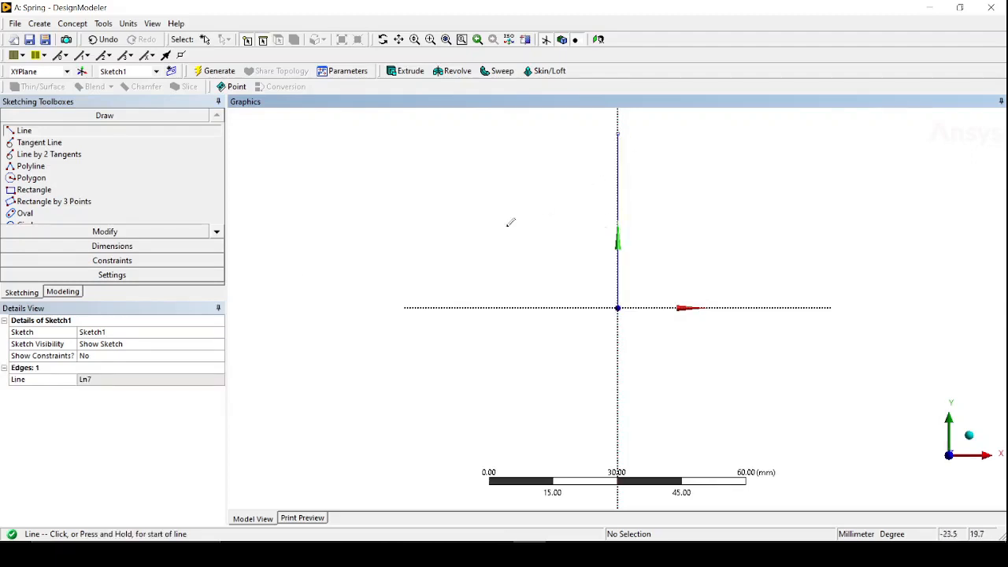
- Add a vertical dimension between the line's upper endpoint and the origin, placed beside the line
click(99, 248)
click(28, 184)
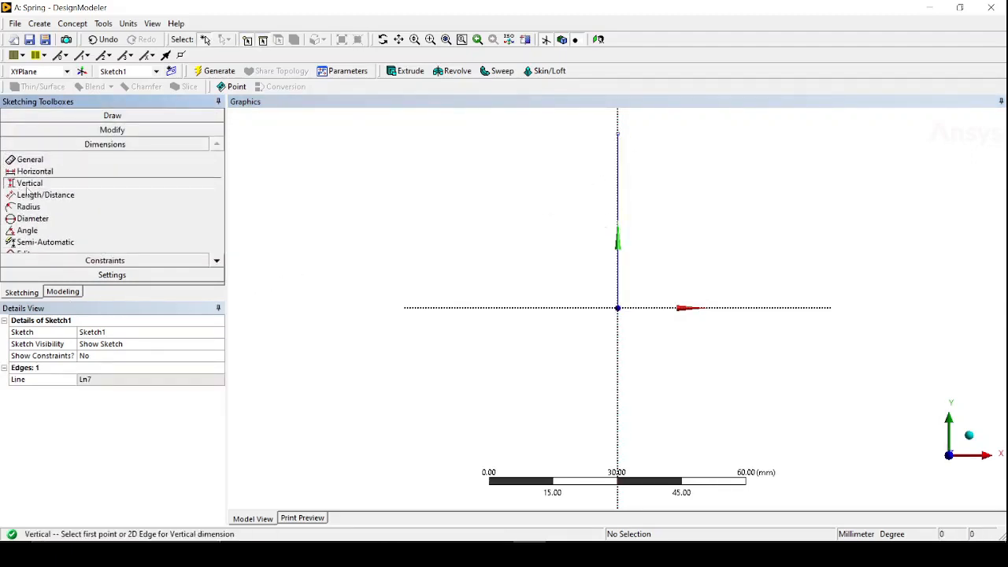
click(618, 136)
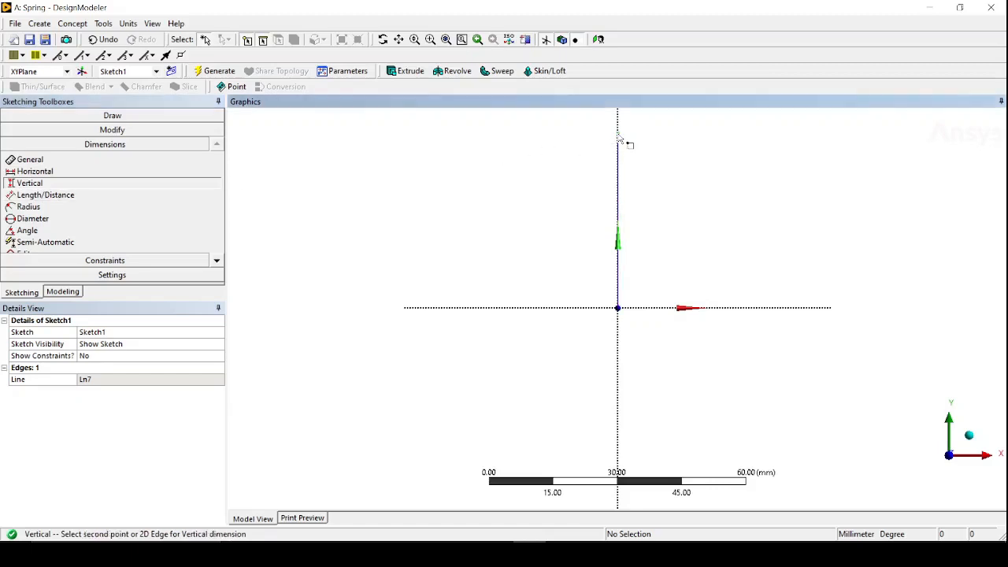
click(618, 309)
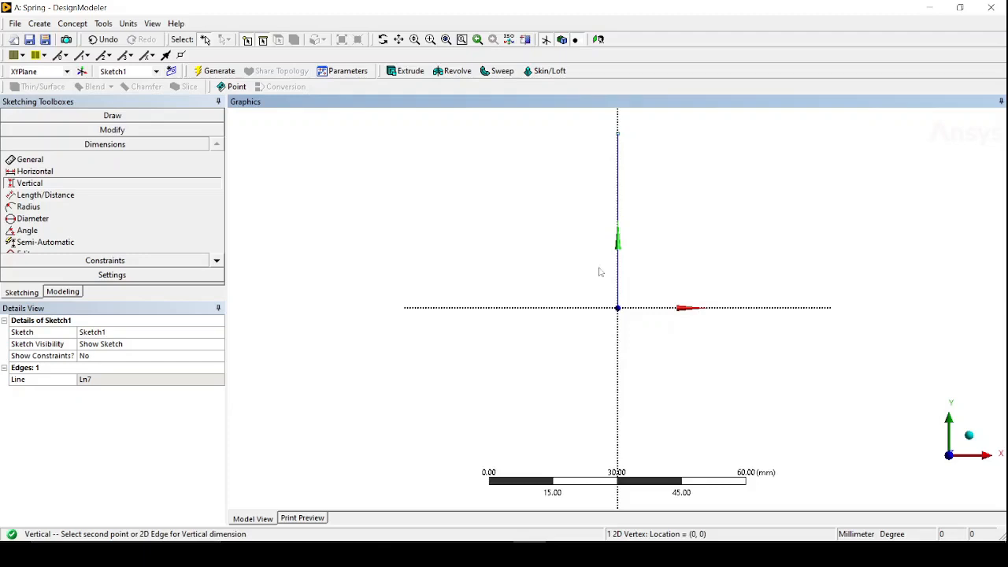
click(615, 310)
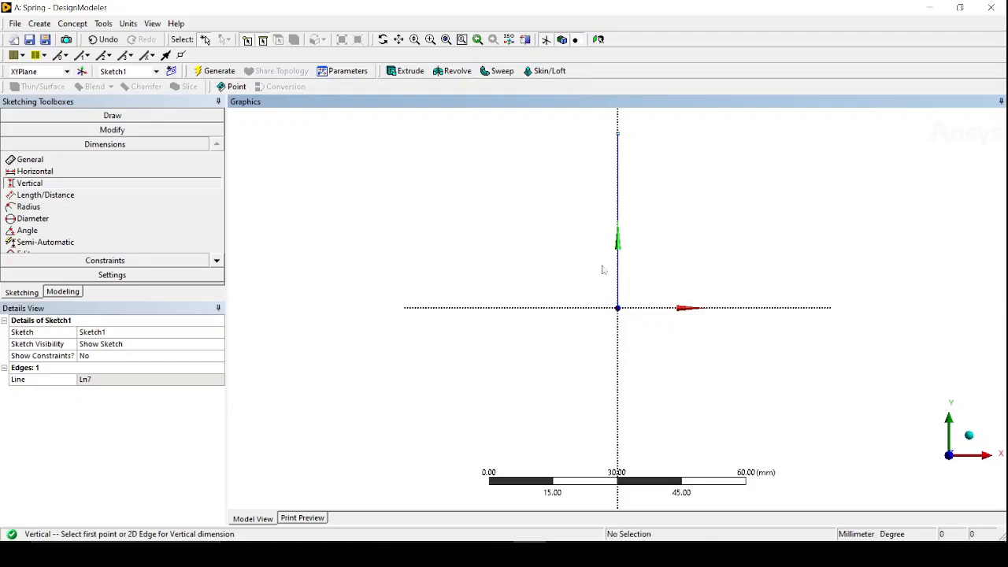
click(618, 135)
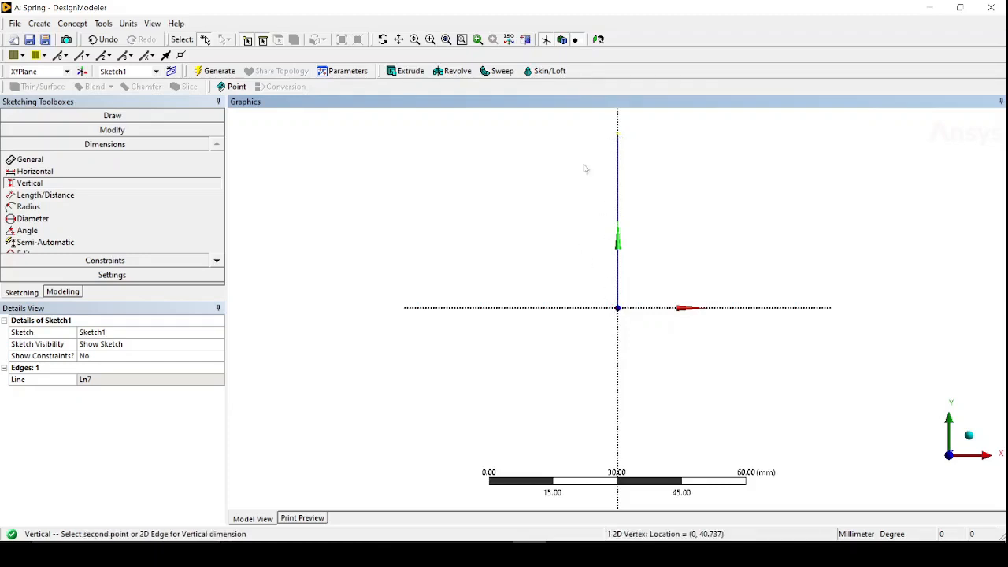
click(617, 308)
click(547, 227)
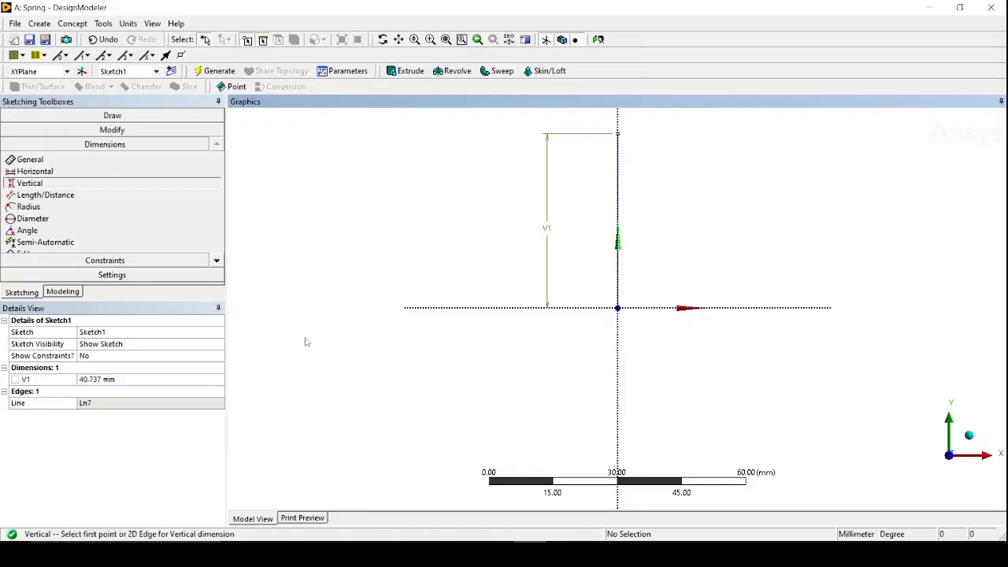
- Set the line's vertical dimension to 200 mm
click(109, 380)
key(BackSpace)
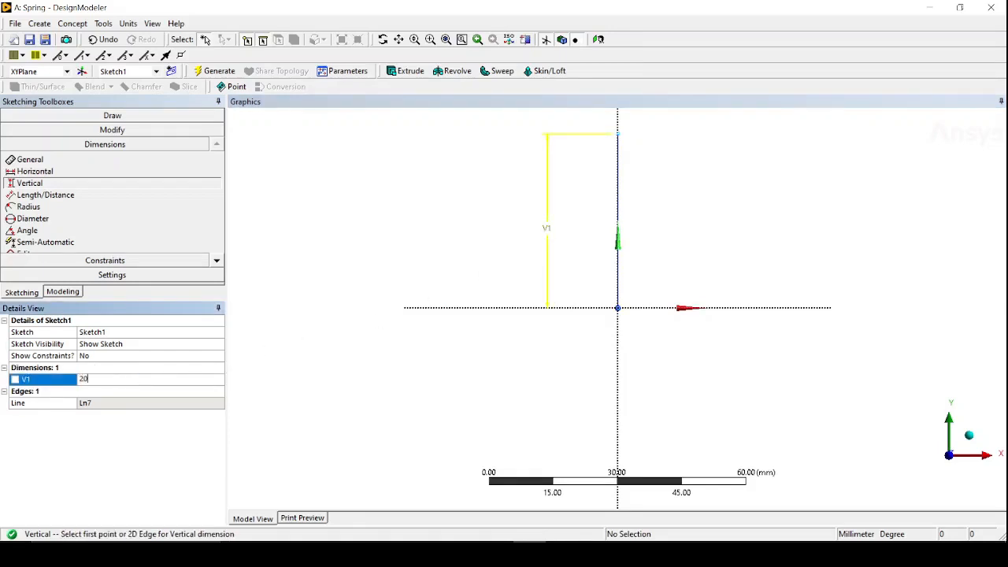
text(200)
key(Return)
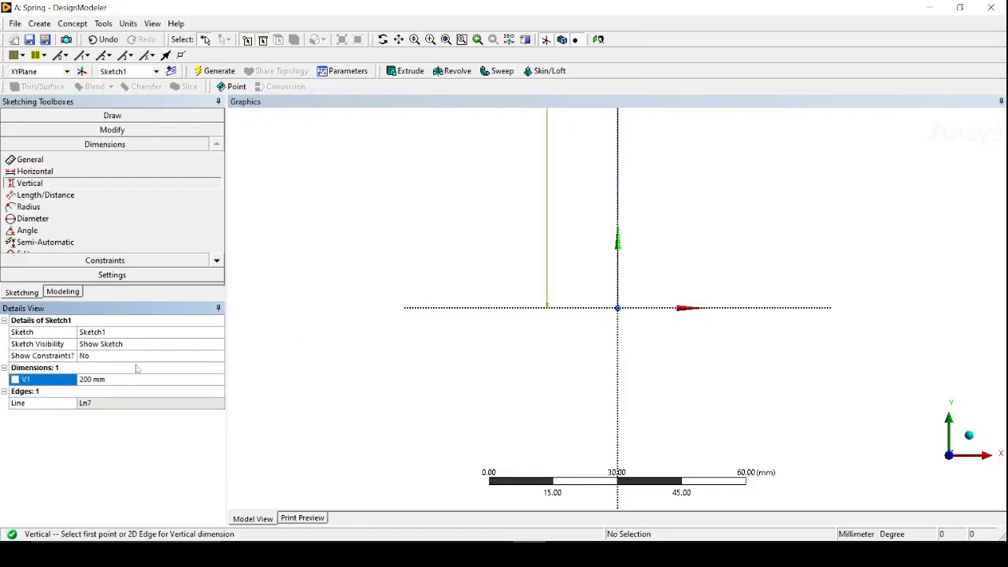
- Create a second sketch on the XY plane and make it the active sketch
click(446, 40)
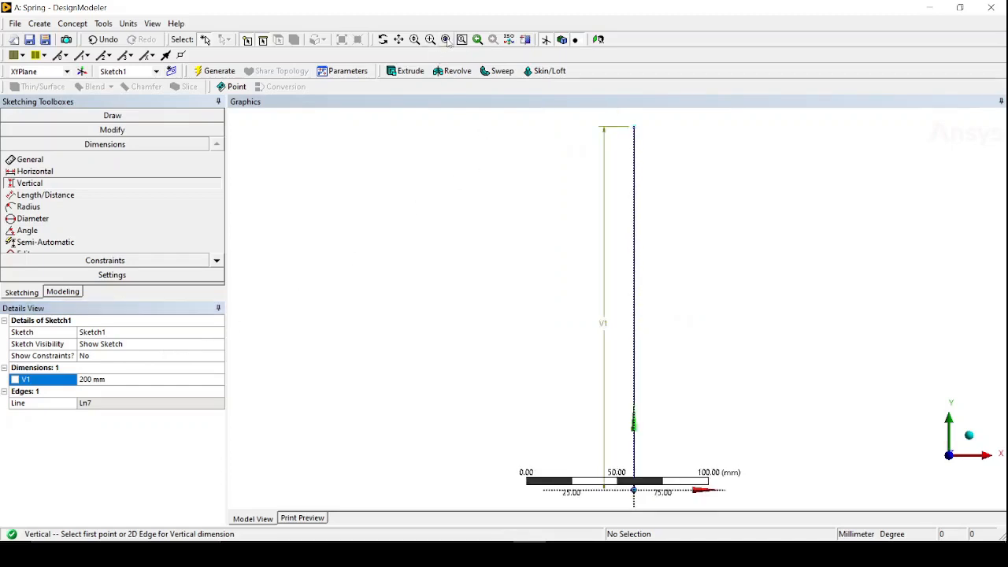
ctrl+middle_drag(494, 281, 288, 247)
click(59, 293)
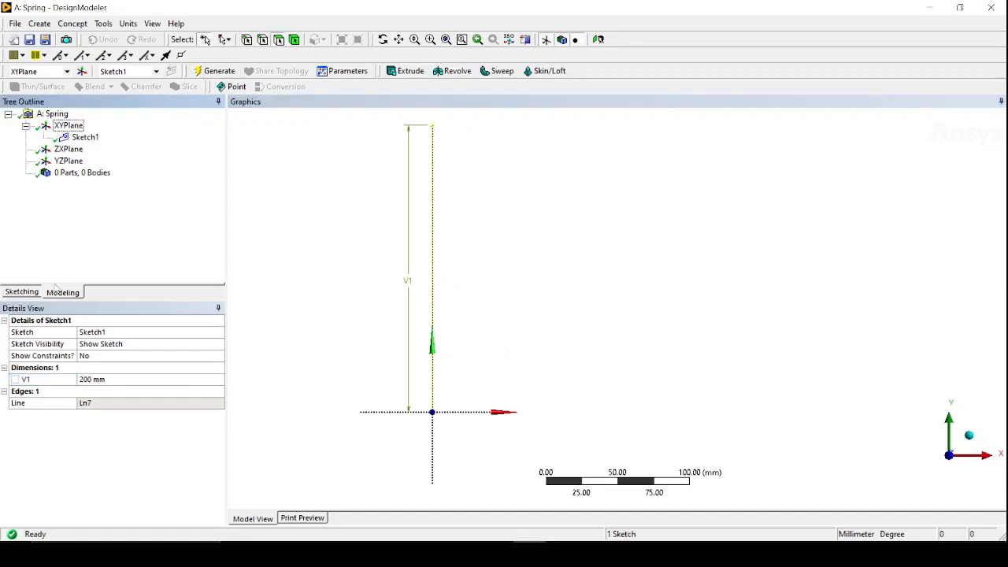
click(69, 126)
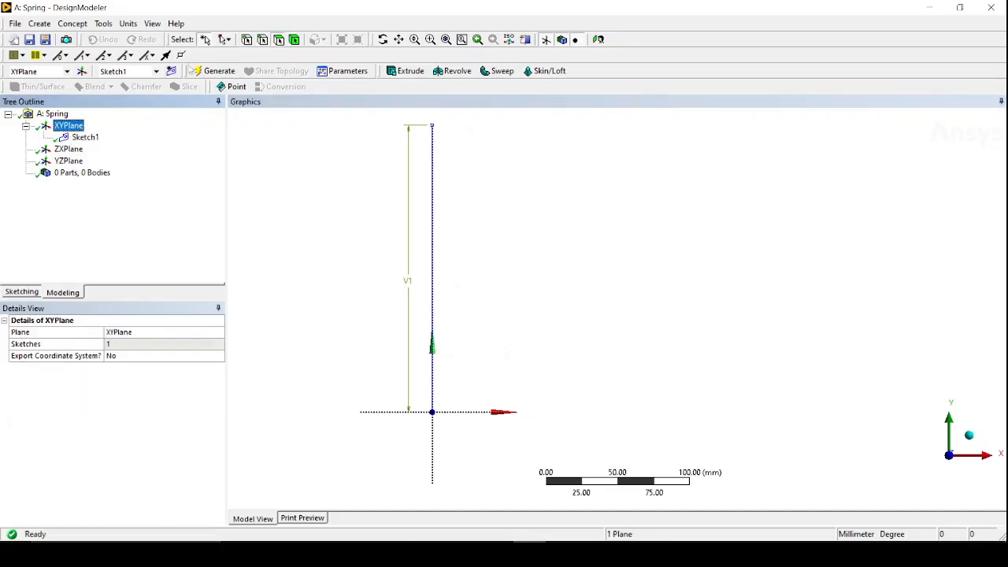
click(171, 71)
click(86, 149)
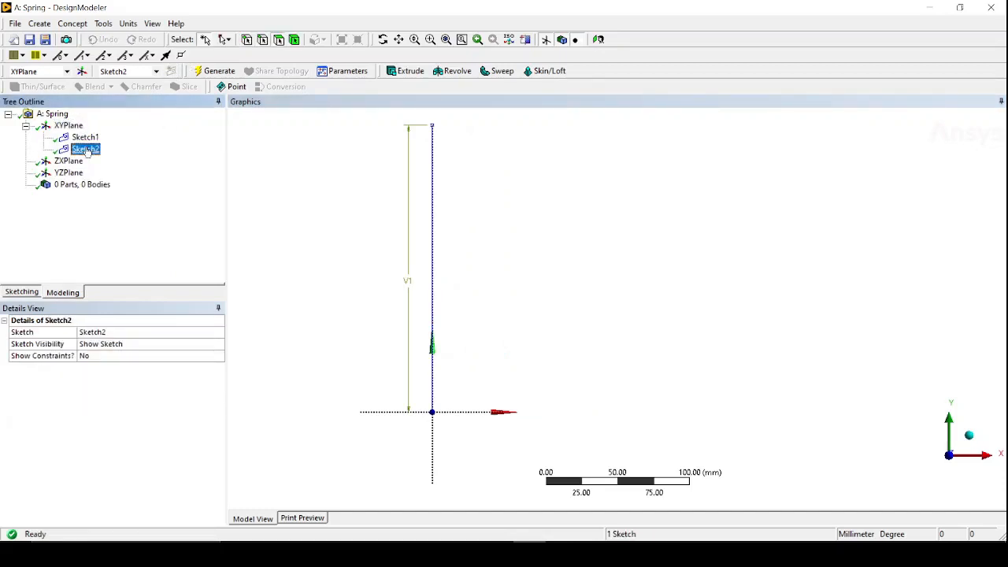
- Draw a circle about 7 mm in diameter, centred on the positive X axis about 15 mm from the origin
click(22, 293)
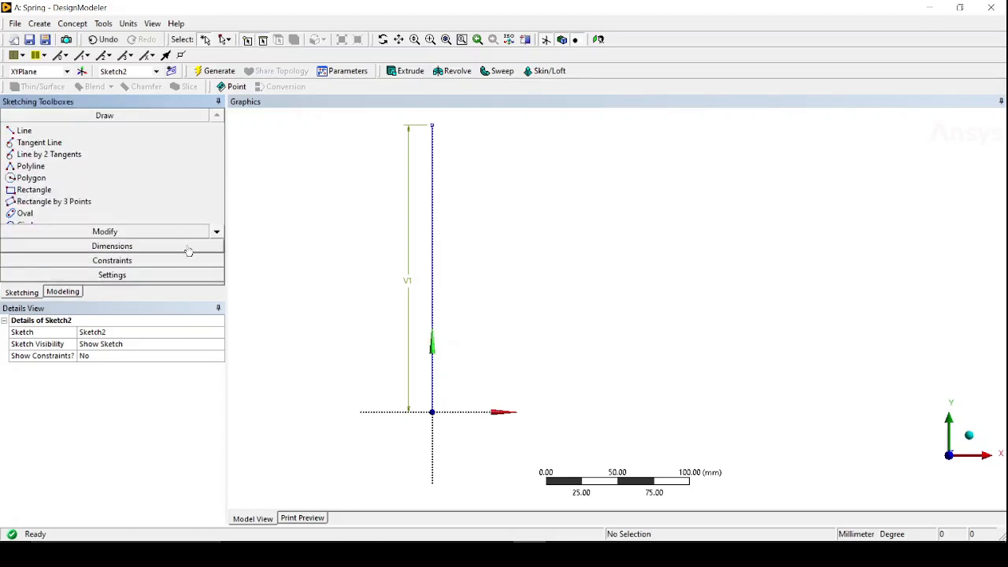
click(216, 234)
click(216, 234)
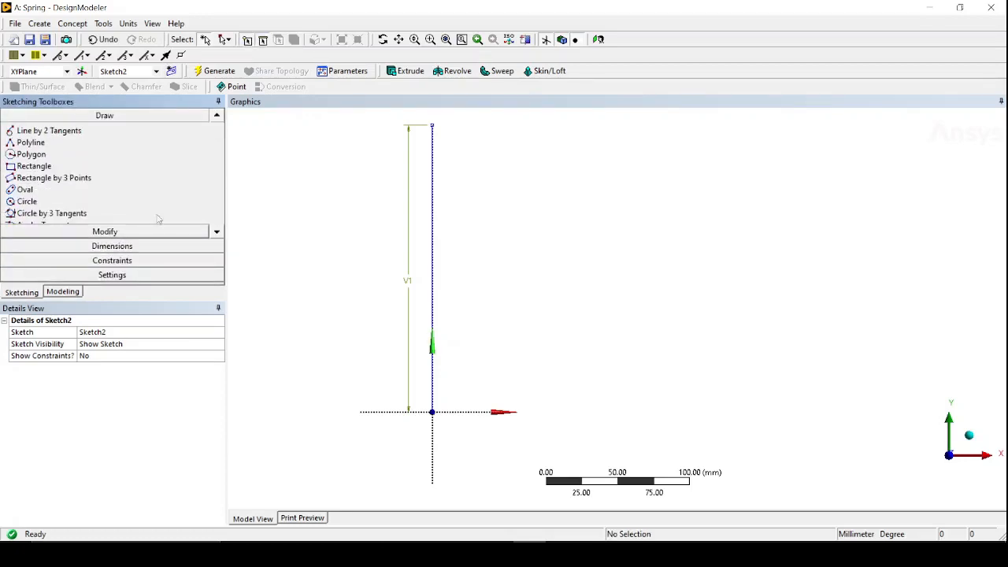
click(133, 207)
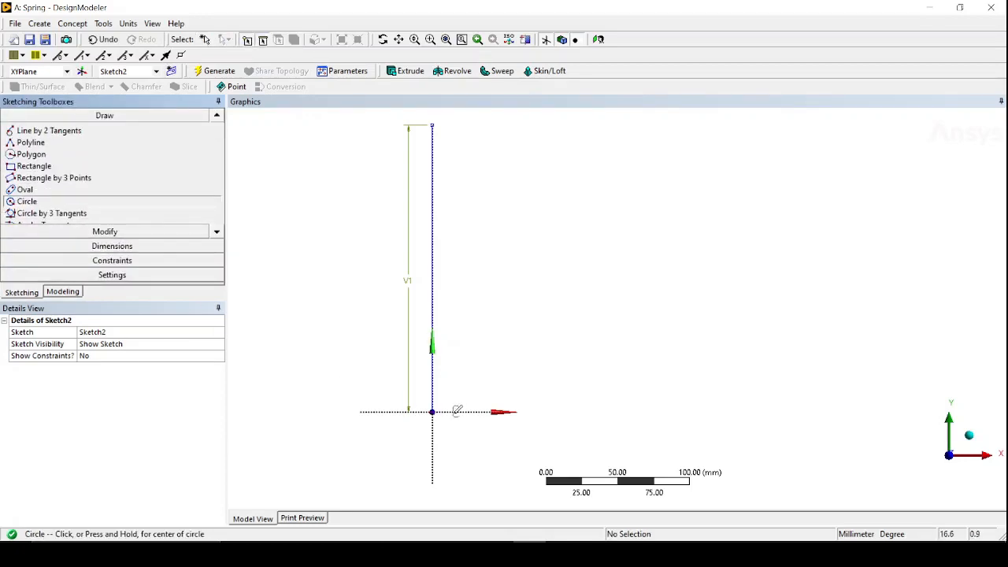
scroll(452, 413, up, 3)
mouse_move(421, 423)
ctrl+middle_down()
mouse_move(527, 324)
mouse_move(651, 268)
ctrl+middle_up()
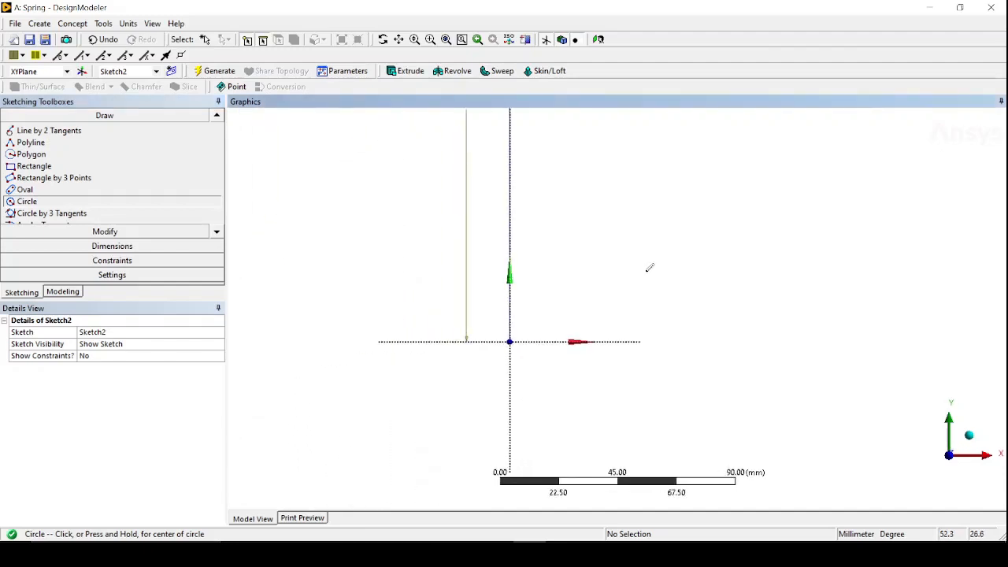
scroll(522, 315, up, 3)
ctrl+middle_drag(522, 311, 560, 286)
scroll(565, 284, up, 2)
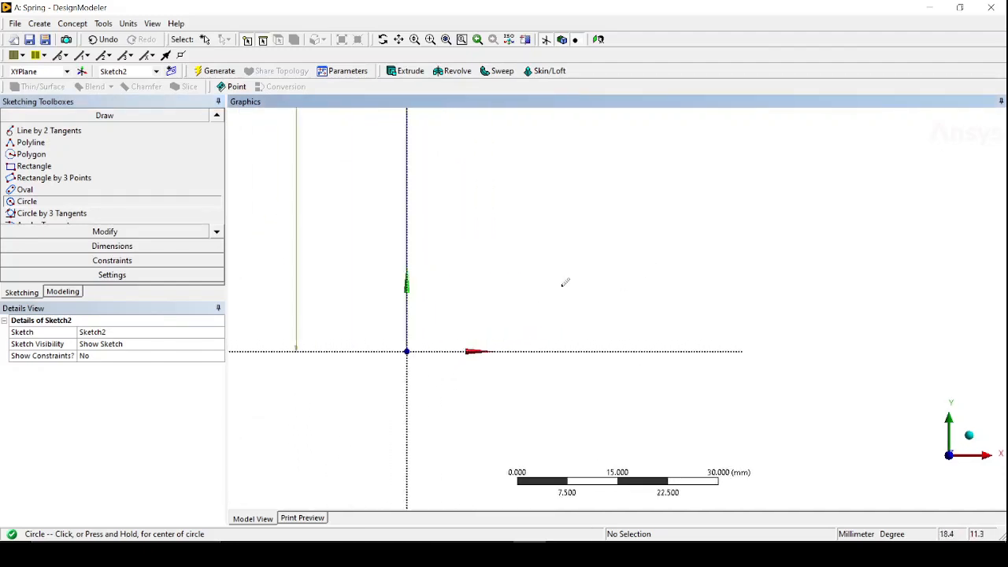
click(506, 351)
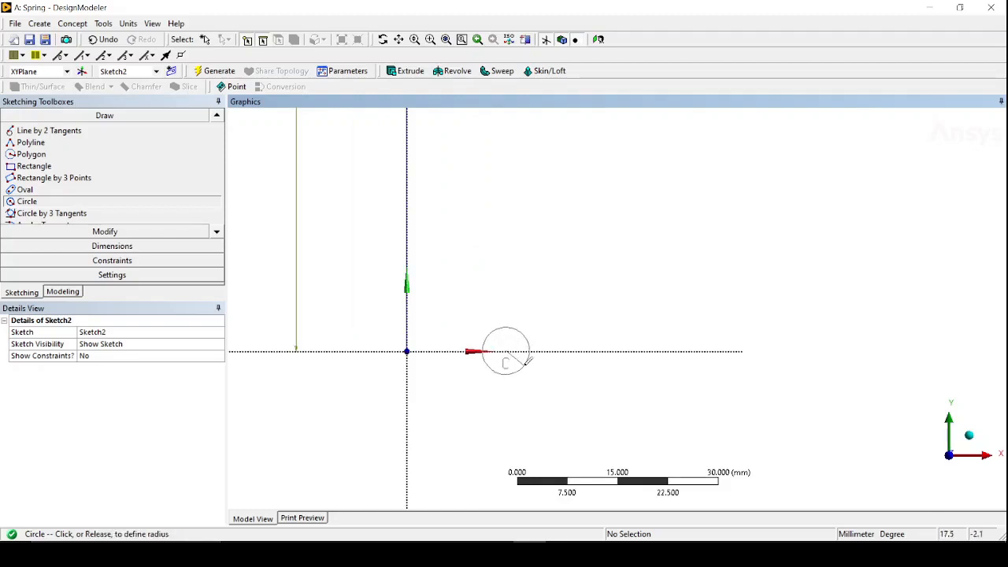
click(526, 362)
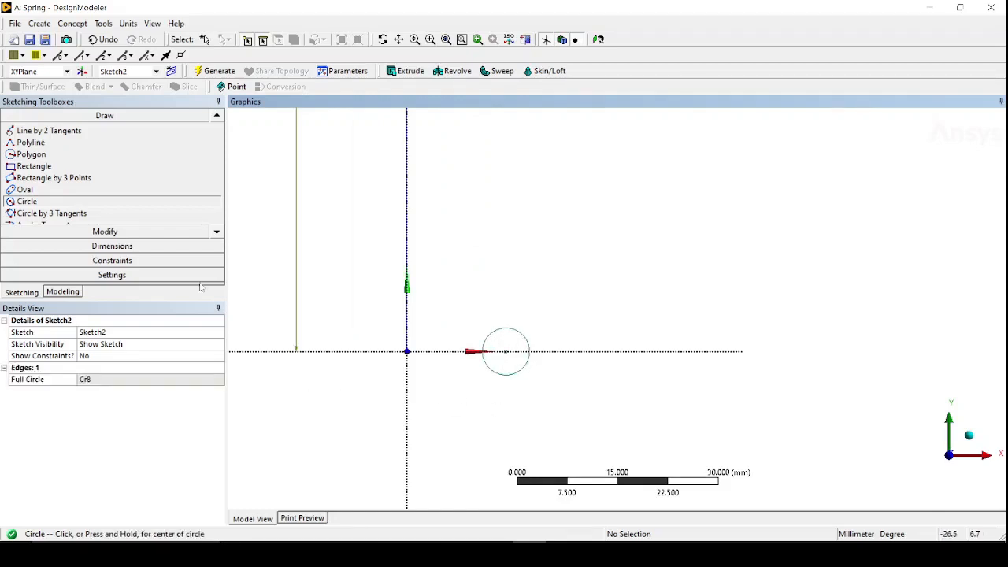
- Add a diameter dimension to the circle and set it to 10 mm
click(120, 247)
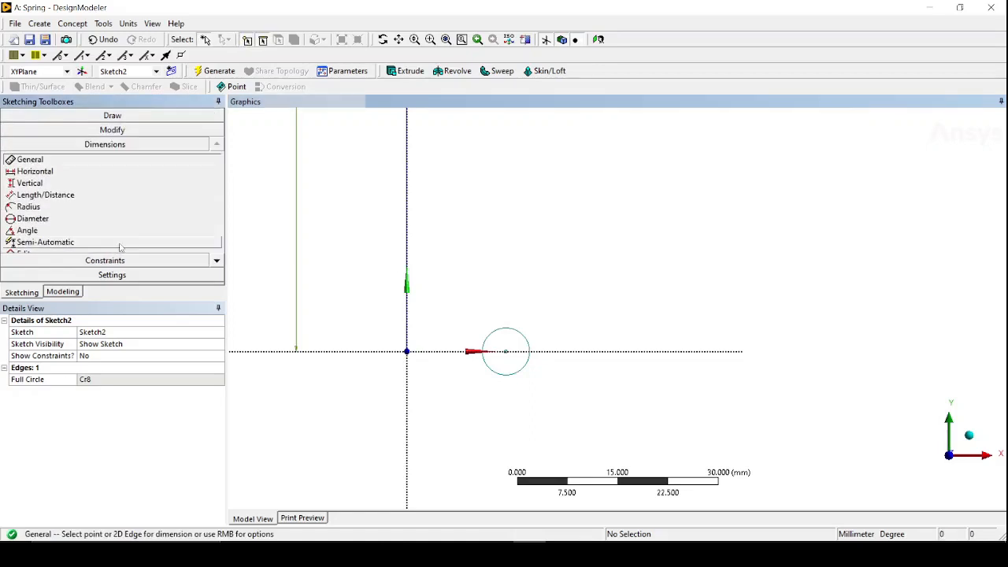
click(57, 220)
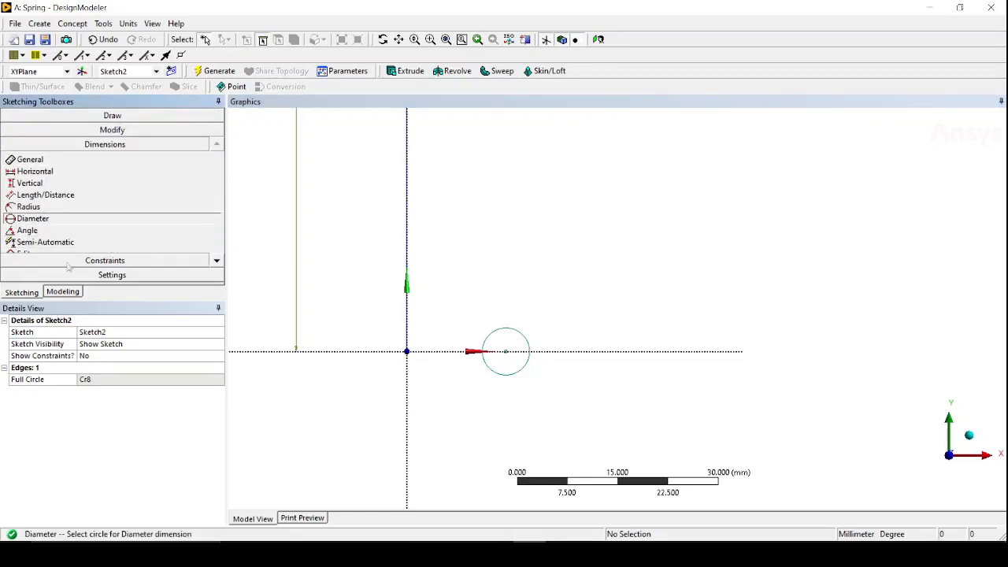
click(521, 341)
click(514, 358)
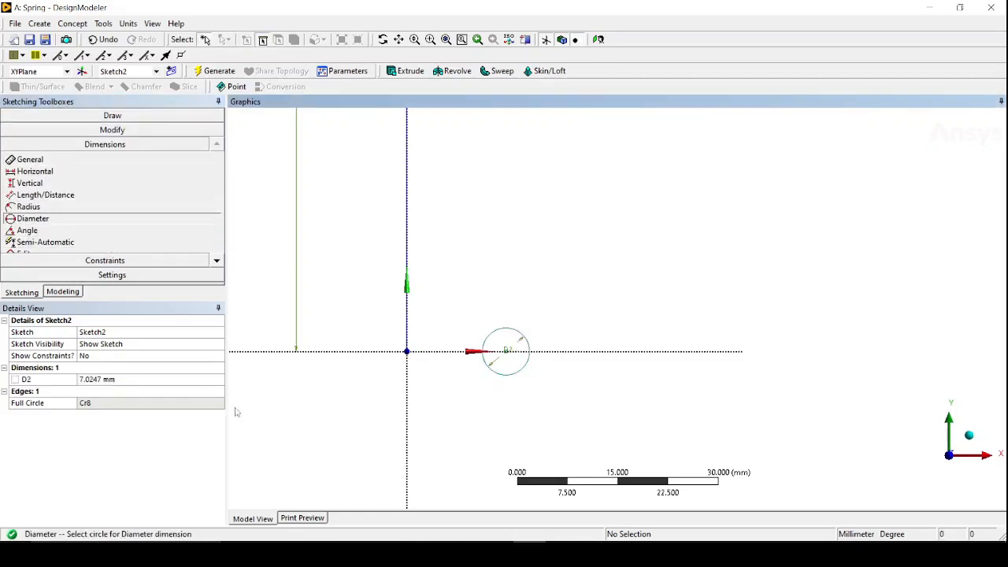
click(135, 380)
text(1)
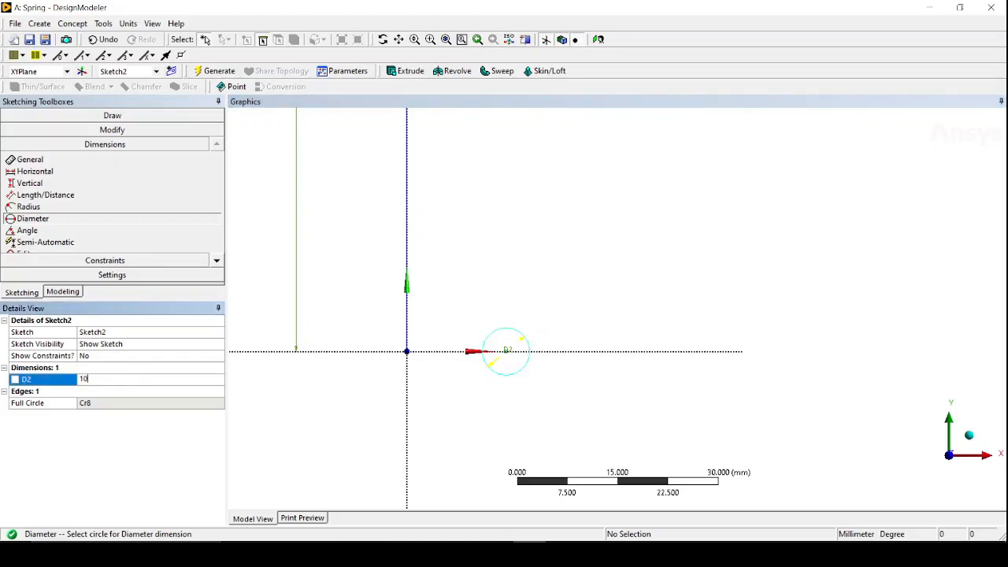
text(0)
key(Return)
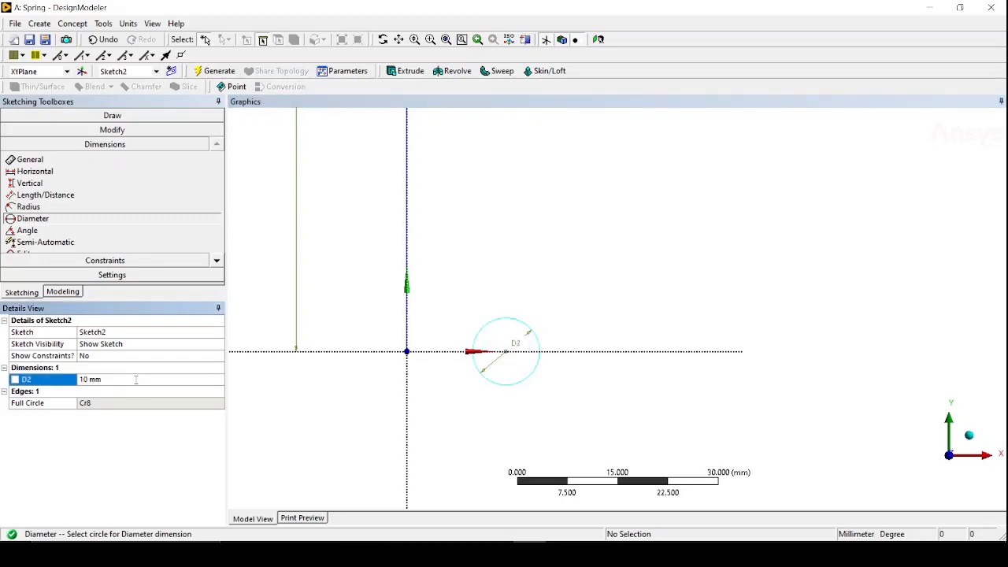
- Dimension the horizontal distance between the circle's centre and the vertical axis, and set it to 25 mm
click(69, 172)
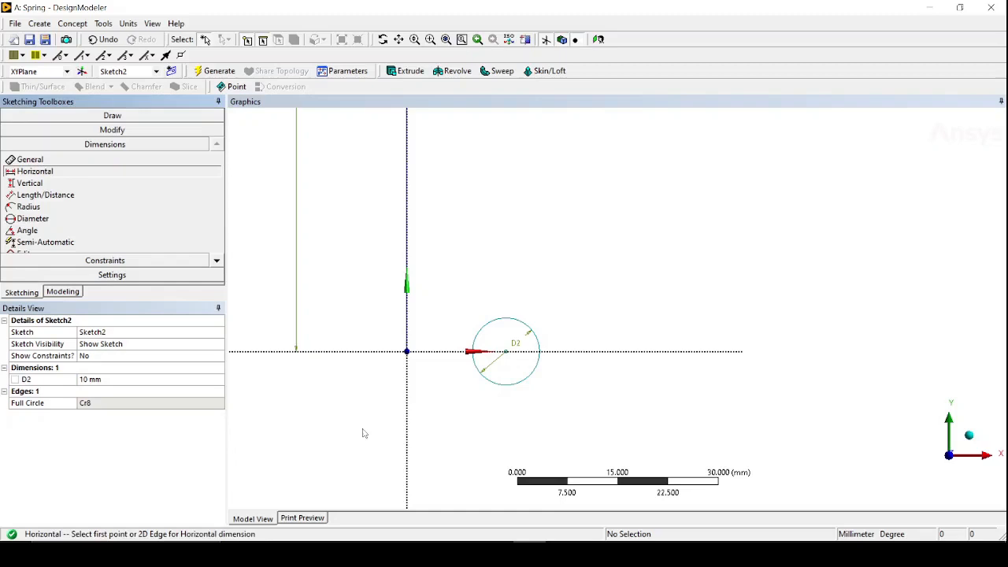
click(506, 354)
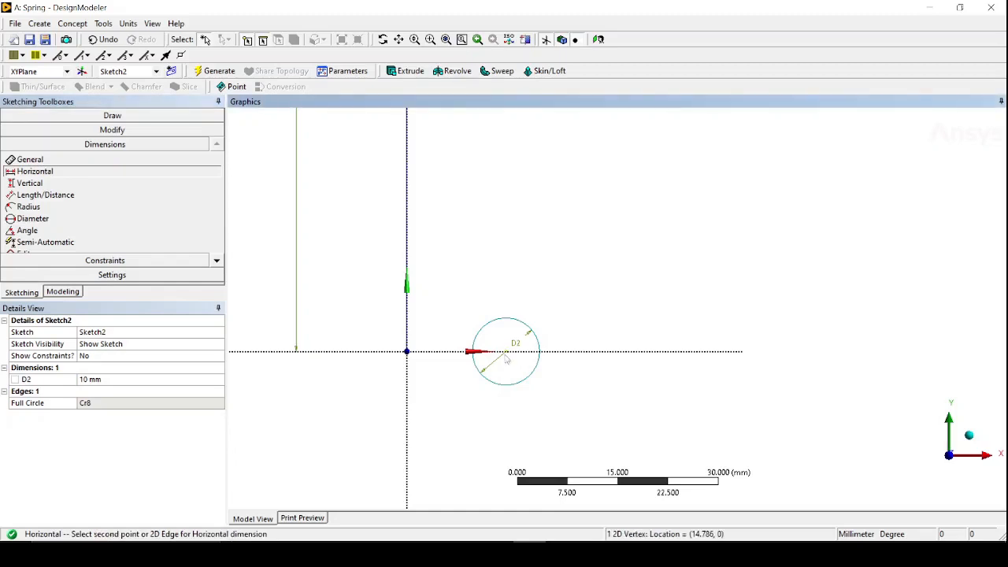
click(409, 361)
click(464, 416)
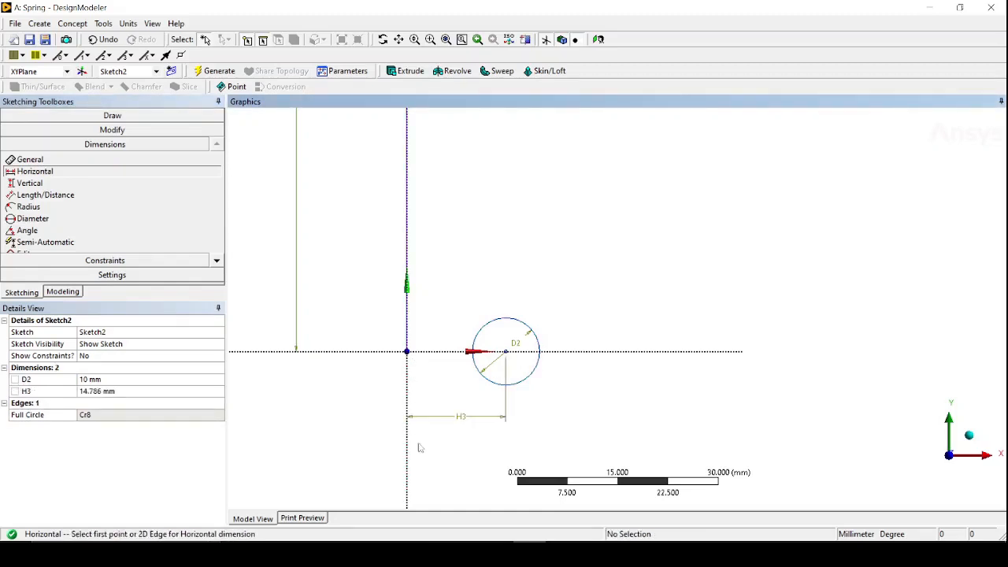
click(125, 391)
text(25)
key(Return)
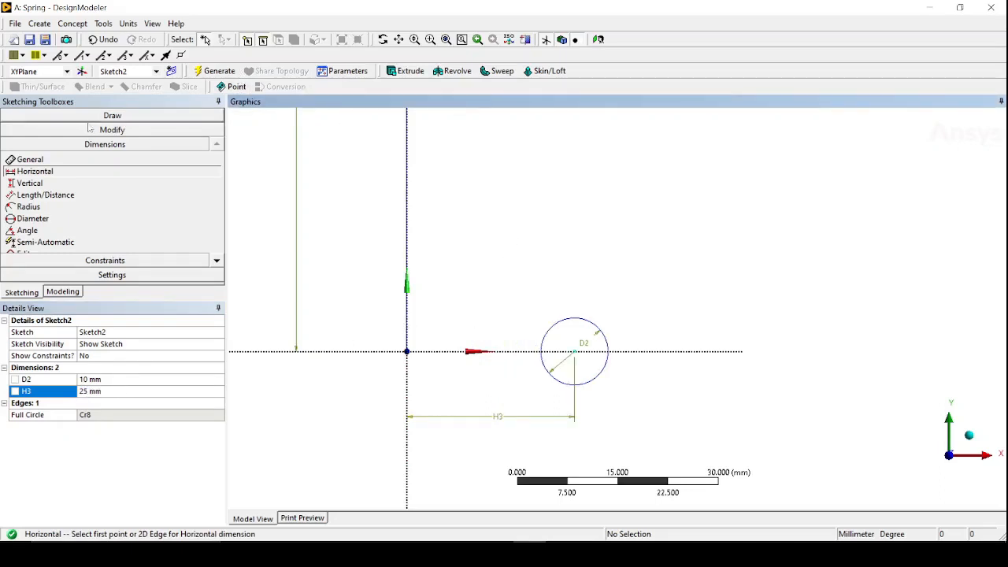
- Start a Sweep feature and assign the circle sketch, Sketch2, as its profile
click(66, 293)
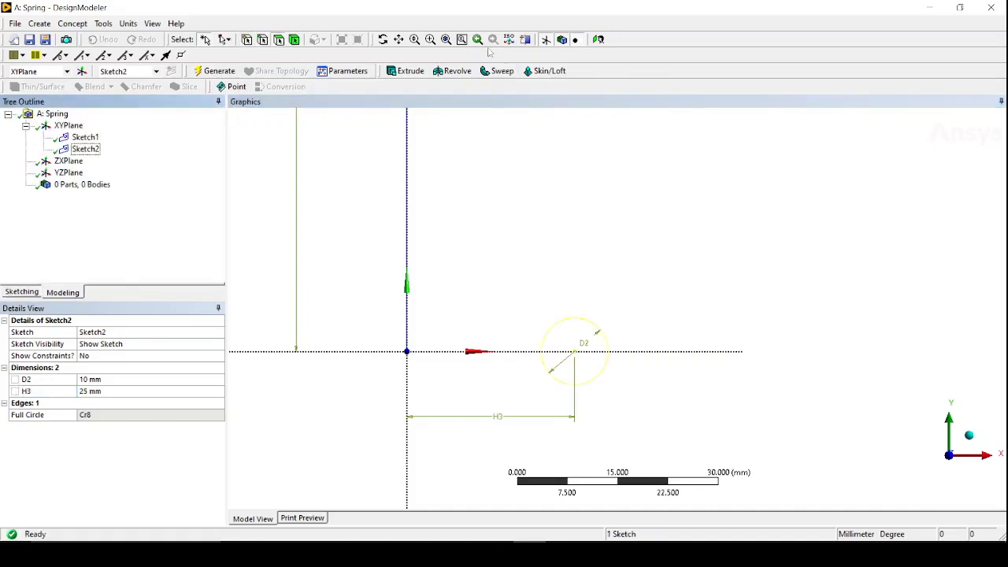
click(446, 39)
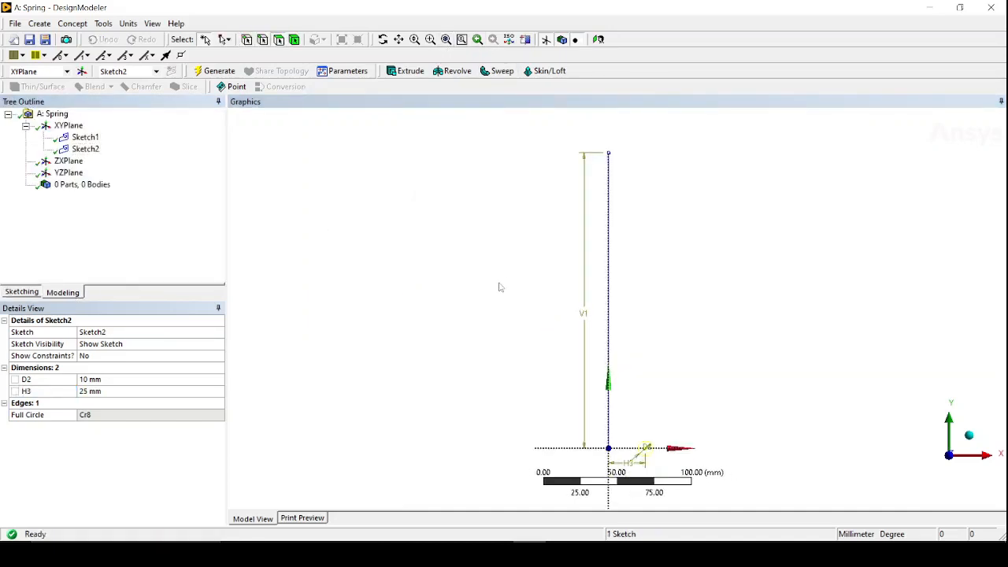
mouse_move(483, 272)
mouse_down()
mouse_move(367, 237)
mouse_move(342, 255)
mouse_up()
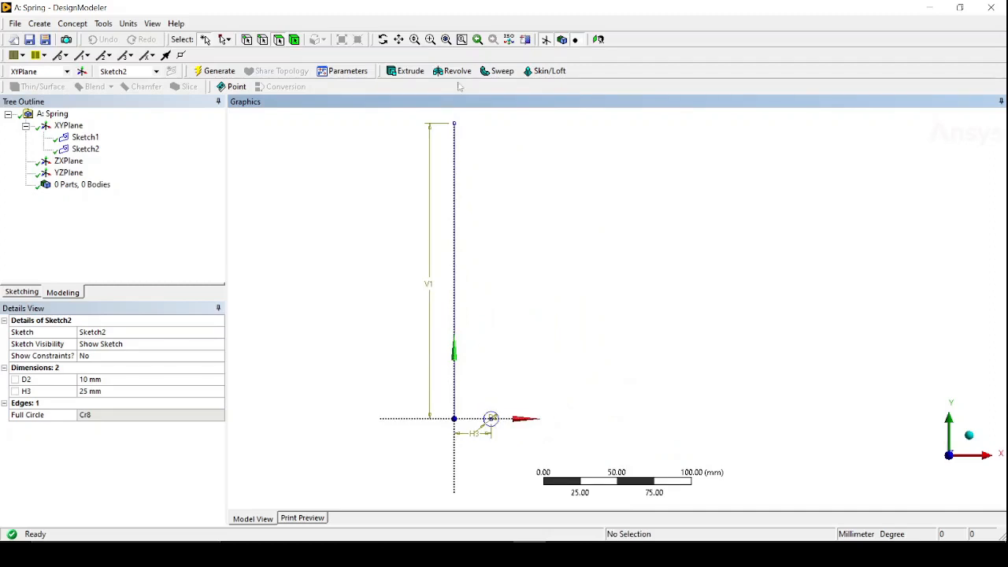
click(497, 71)
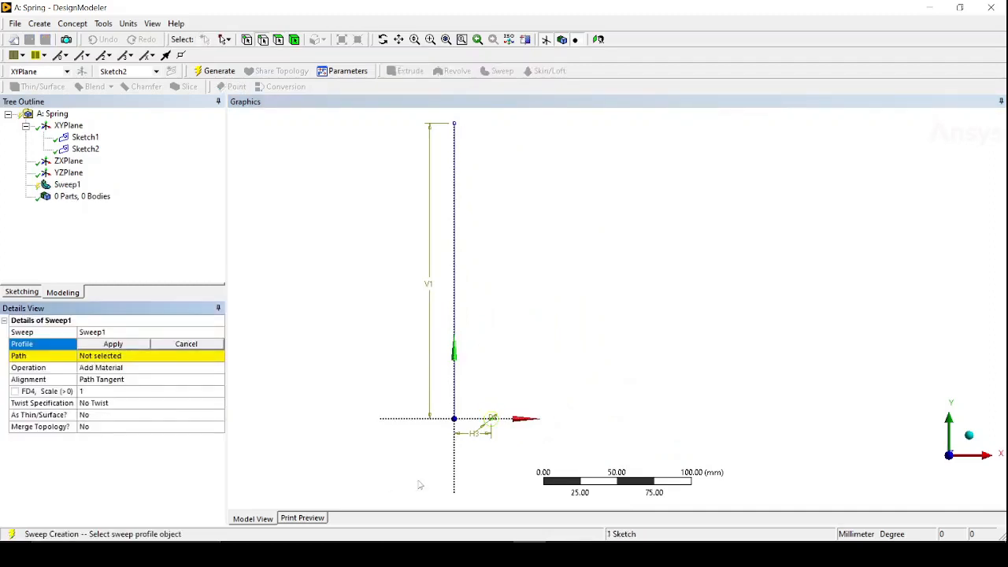
scroll(482, 450, up, 4)
ctrl+middle_drag(396, 406, 572, 239)
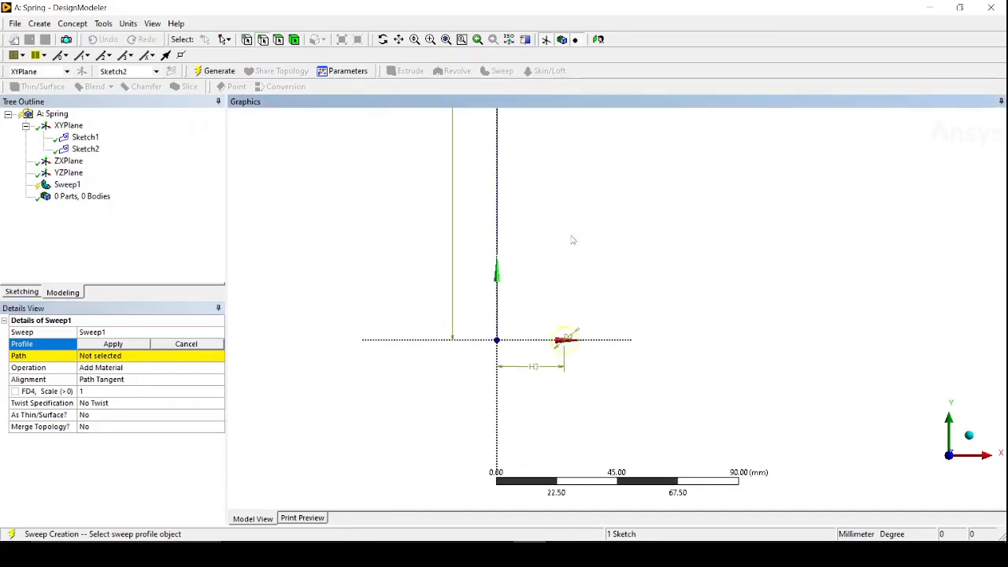
scroll(565, 308, up, 4)
scroll(565, 313, up, 3)
ctrl+middle_drag(428, 333, 612, 230)
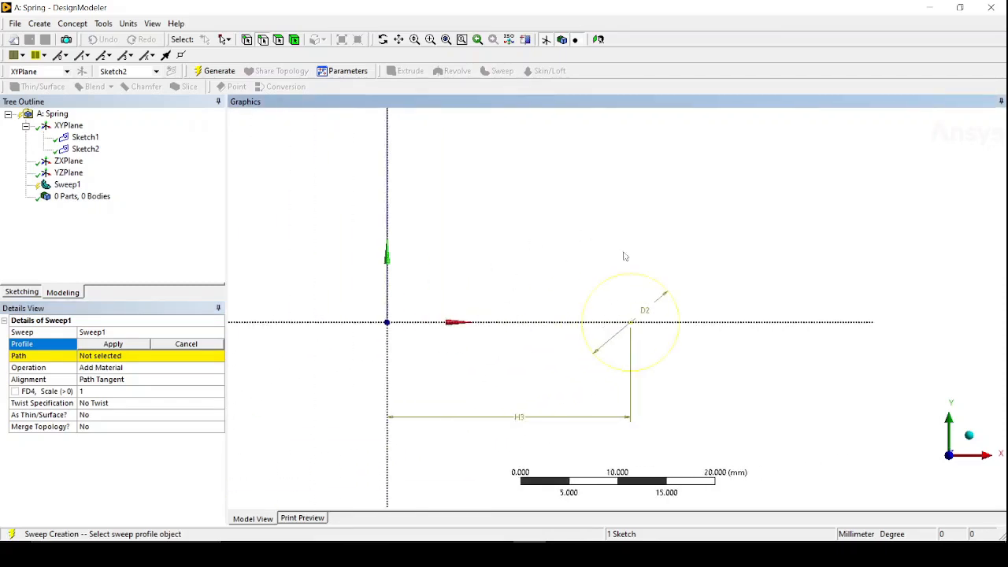
click(629, 276)
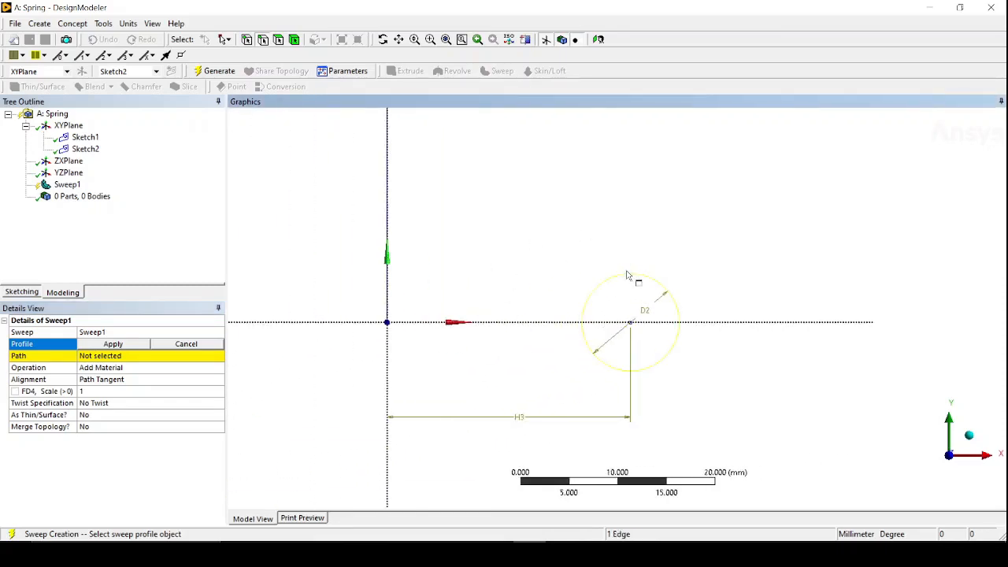
click(106, 346)
- Assign the vertical line sketch, Sketch1, as the sweep path
click(106, 356)
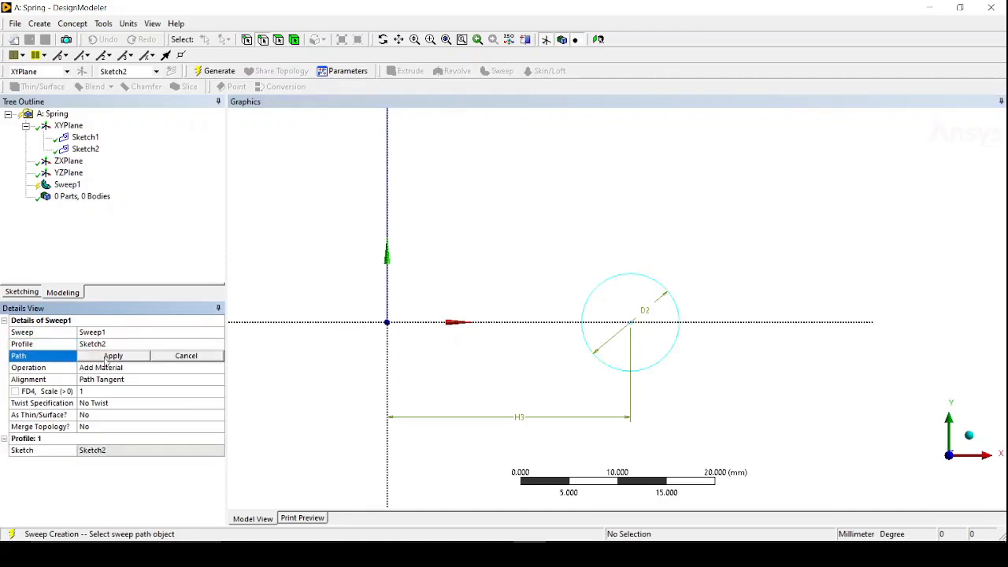
click(388, 174)
click(107, 358)
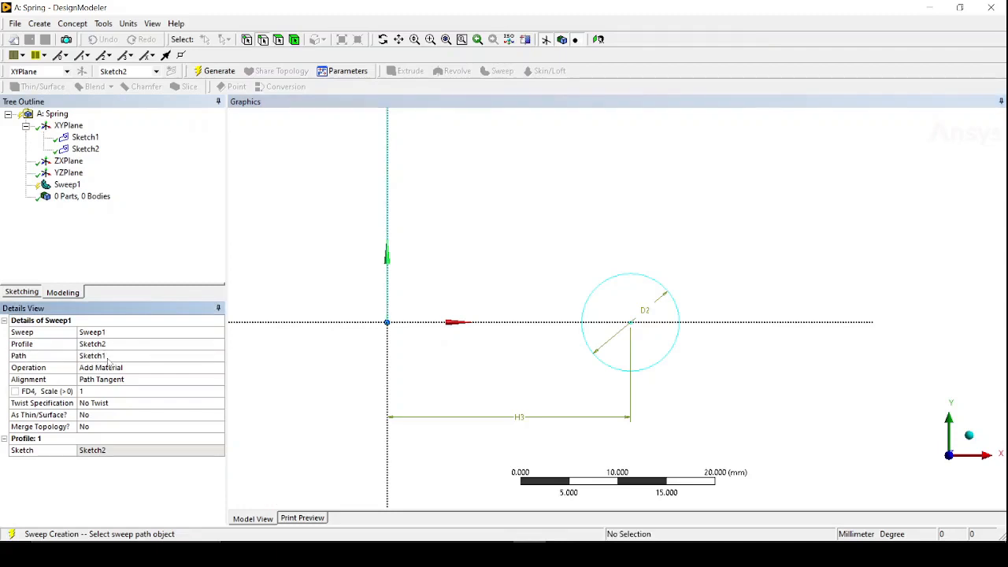
- Set the sweep's twist specification to Turns with 20 turns and generate the solid
click(123, 407)
click(218, 403)
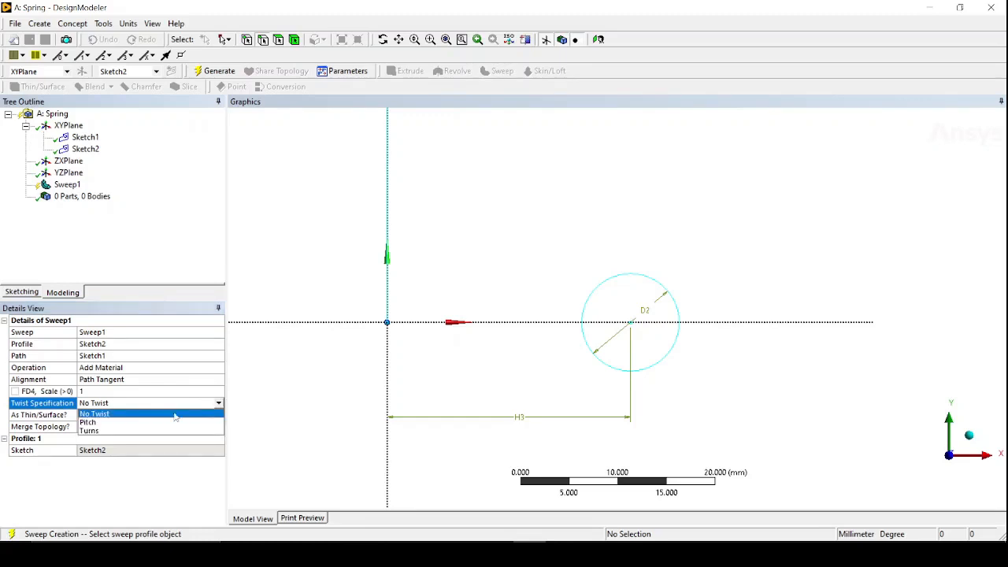
click(99, 431)
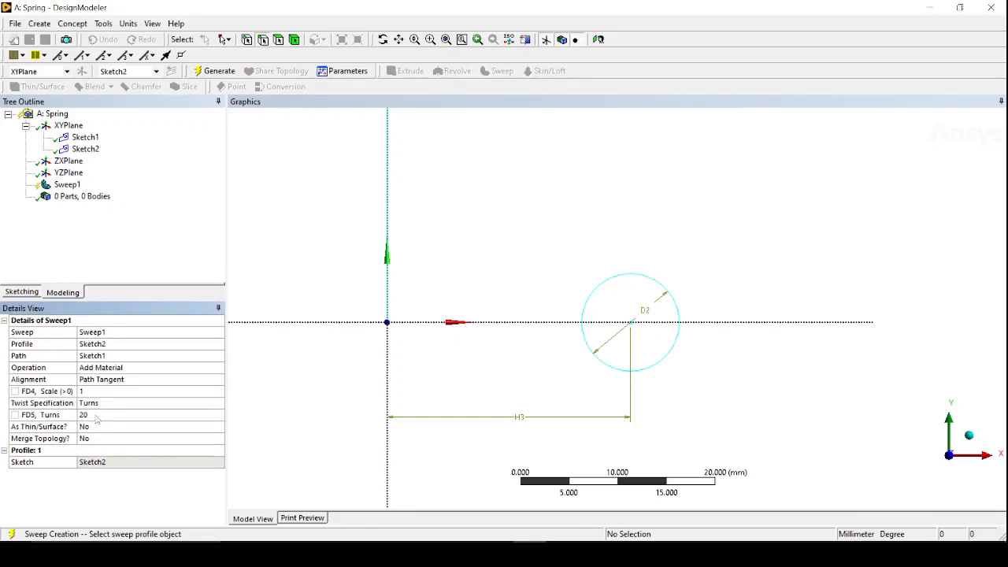
click(96, 415)
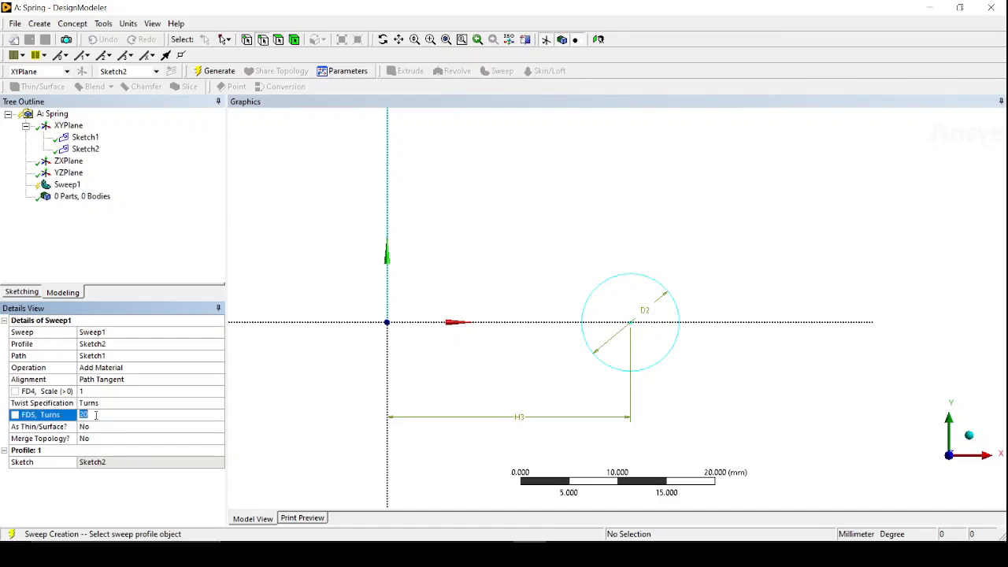
click(68, 186)
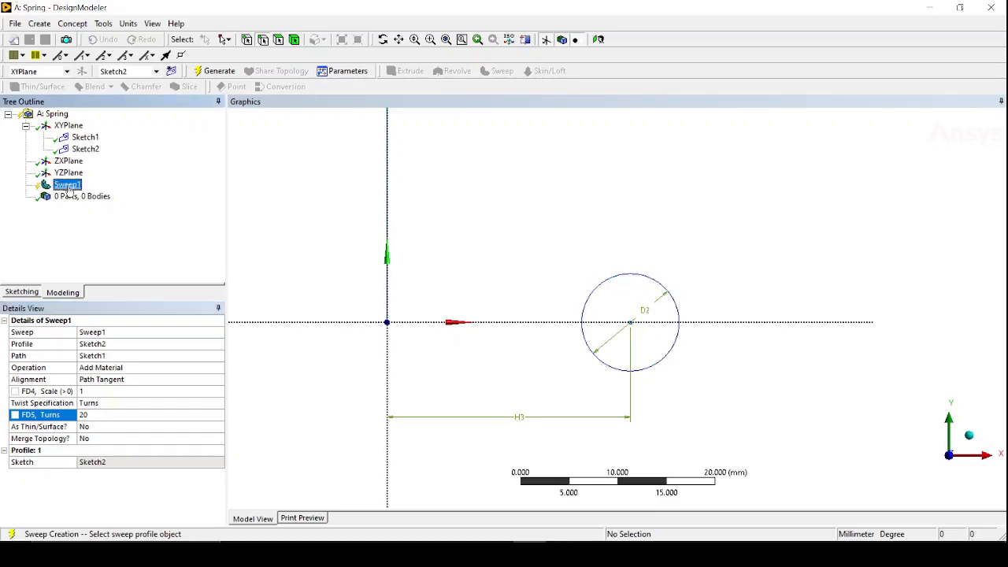
click(214, 71)
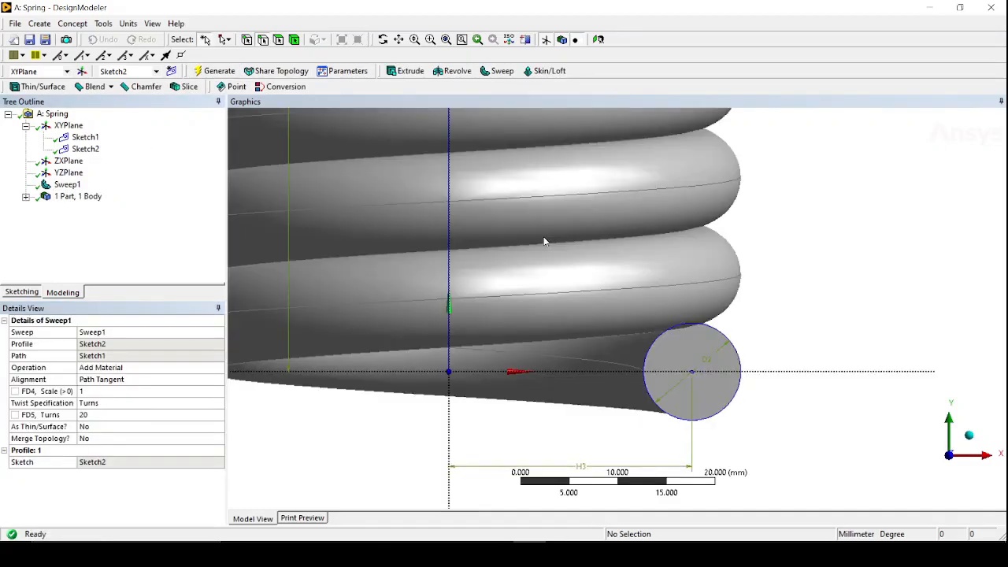
- Set the sweep's number of turns to 10 and regenerate the spring
scroll(592, 243, down, 5)
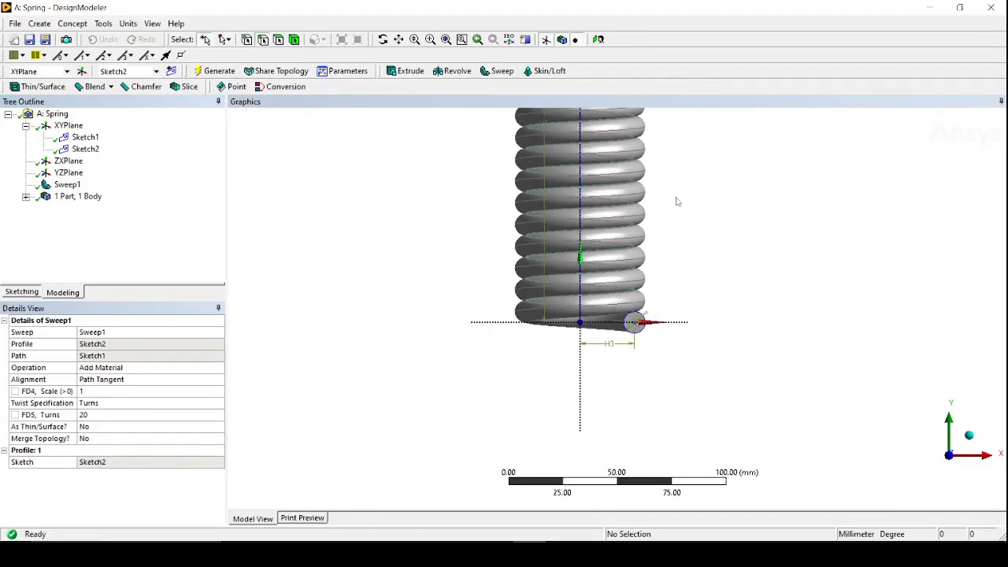
ctrl+middle_drag(683, 191, 551, 329)
scroll(551, 329, down, 2)
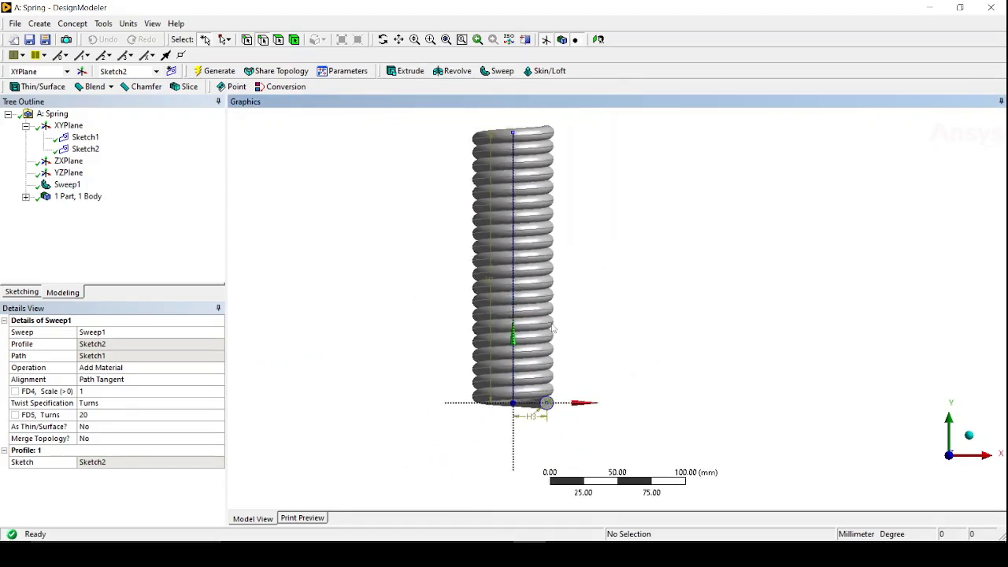
ctrl+middle_drag(604, 279, 588, 282)
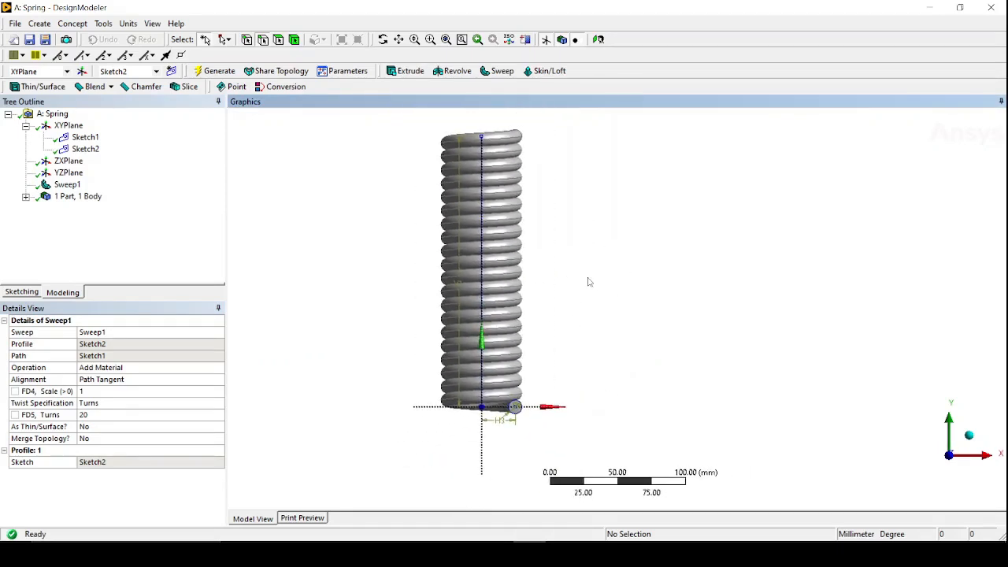
click(100, 416)
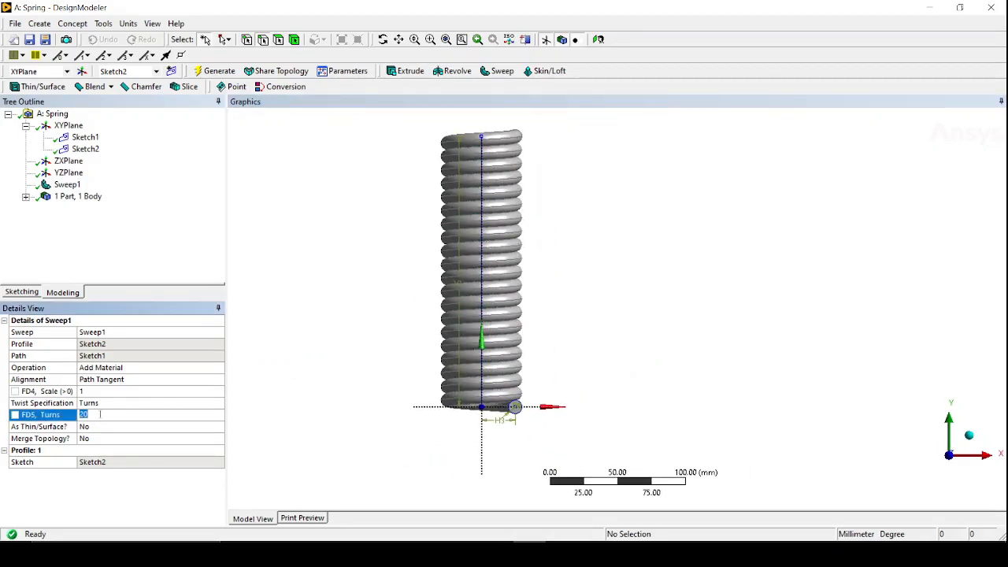
key(Return)
click(74, 186)
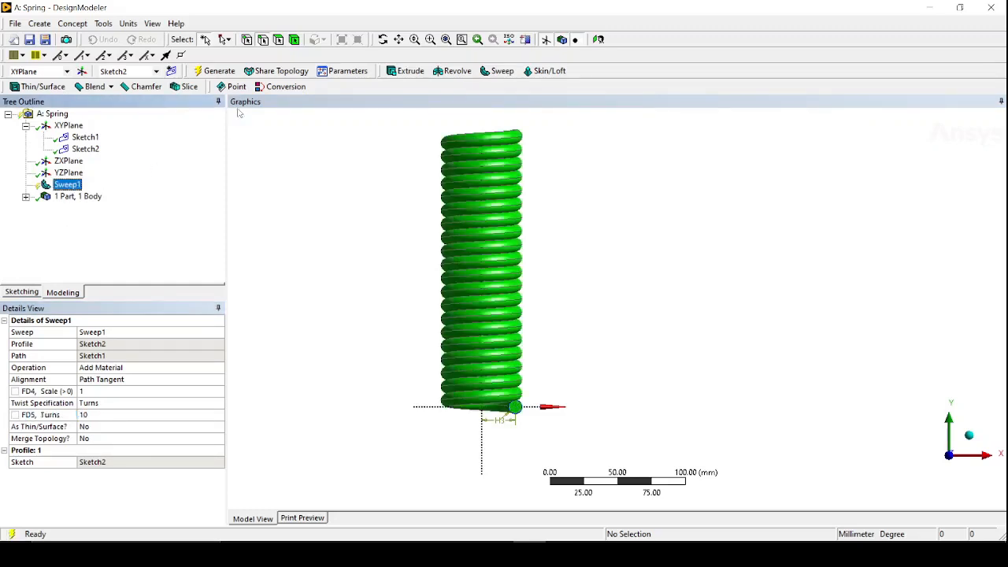
click(215, 71)
- Hide both the path sketch and the profile sketch, Sketch1 and Sketch2, in the model
middle_drag(549, 259, 504, 271)
click(85, 149)
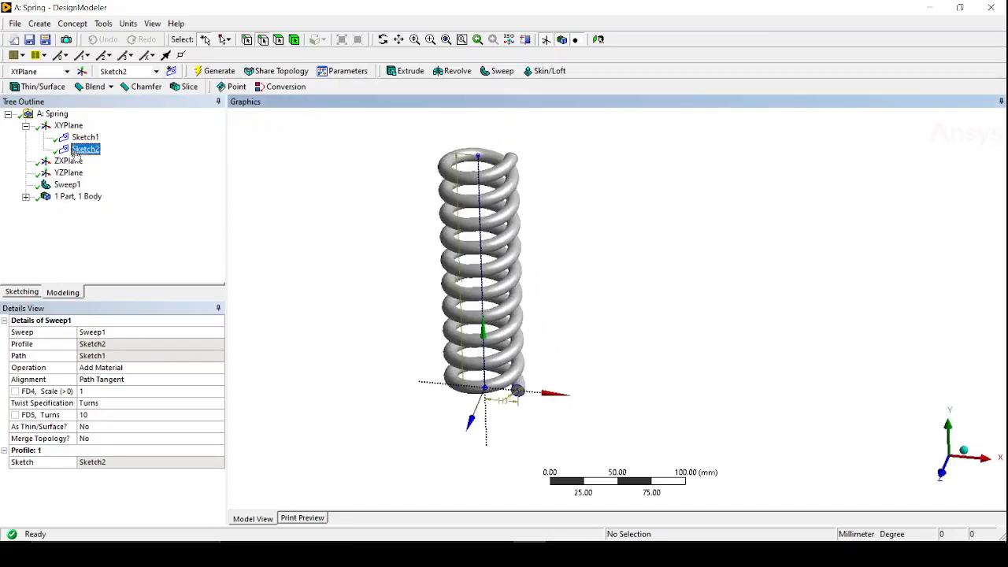
ctrl+click(85, 138)
right_click(85, 148)
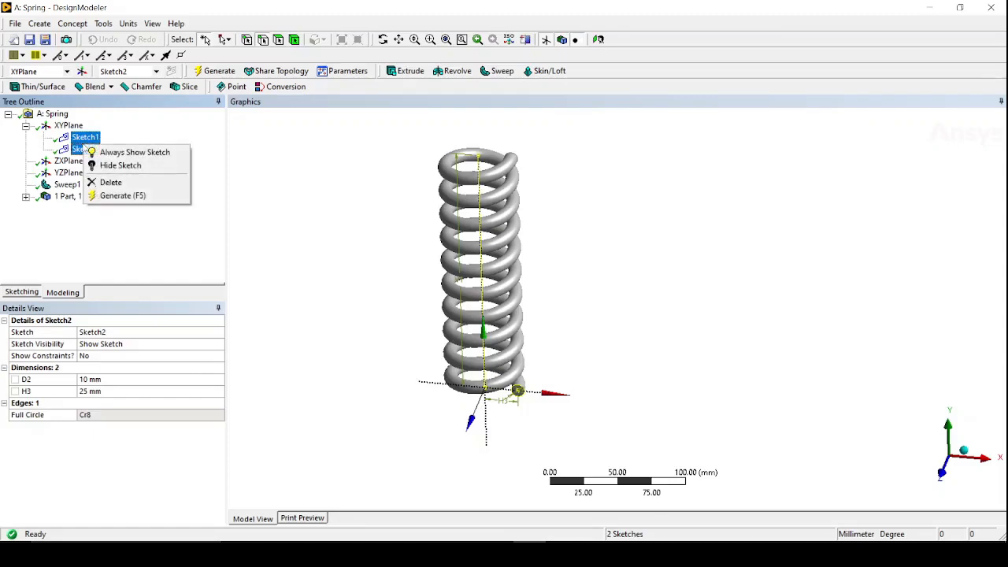
click(118, 165)
click(308, 253)
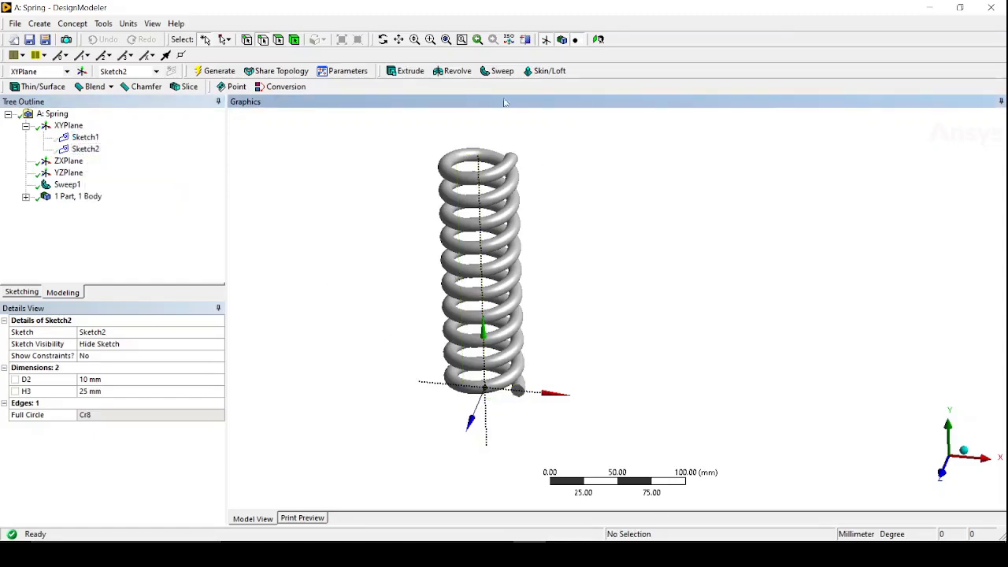
- Close DesignModeler and return to the Workbench project schematic
click(447, 40)
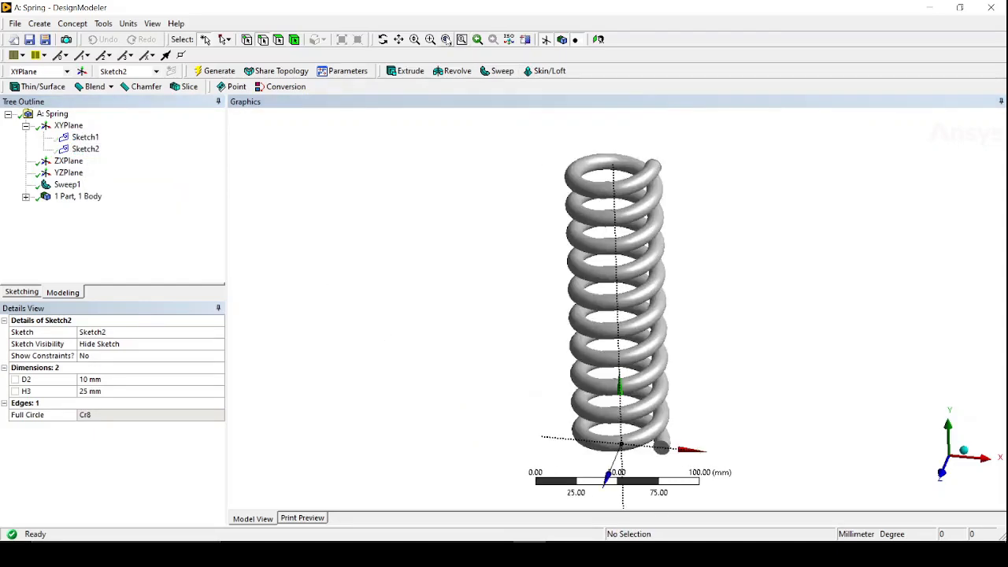
click(971, 453)
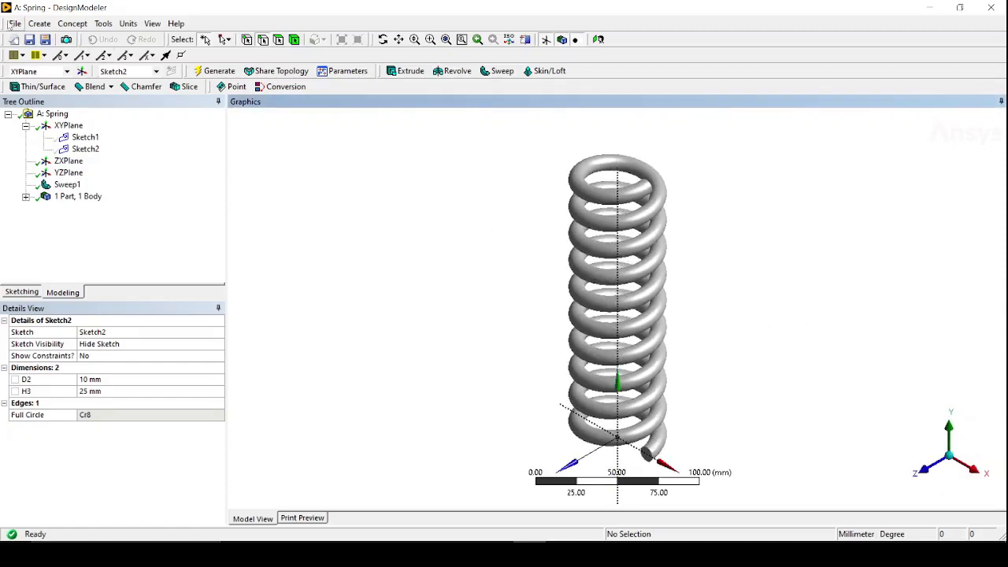
click(14, 24)
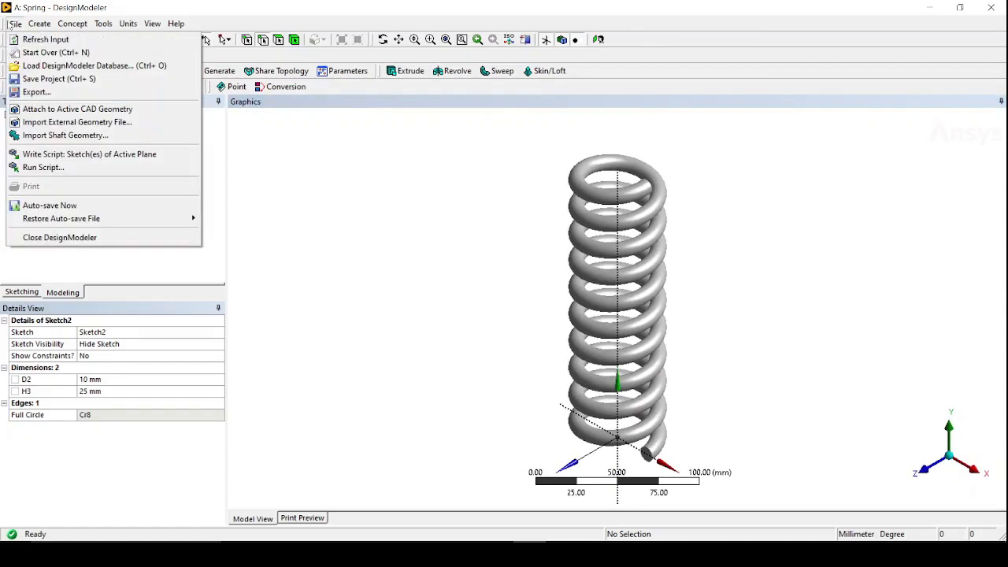
click(91, 238)
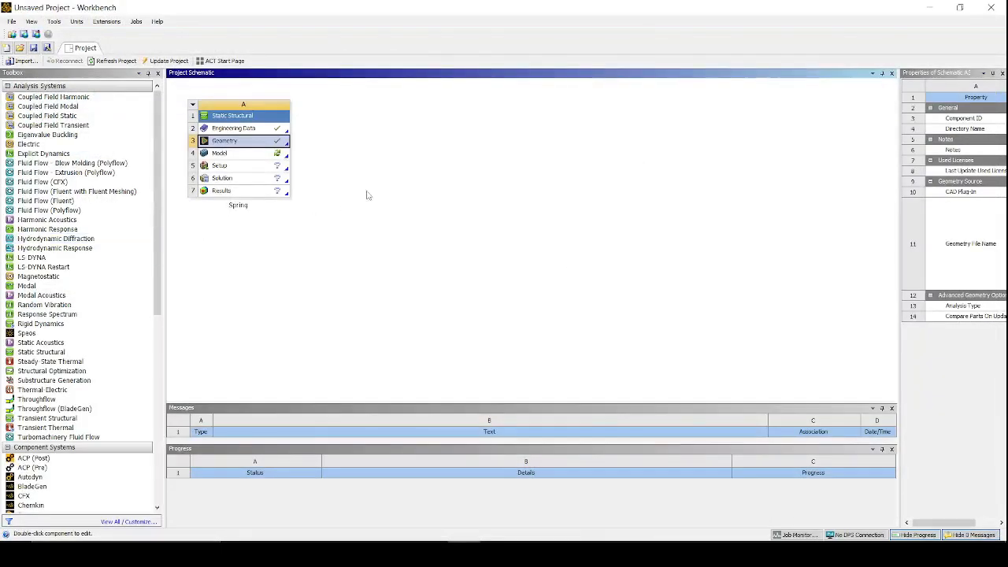
- Open the Model component of the Spring static structural system for editing in Mechanical
click(227, 155)
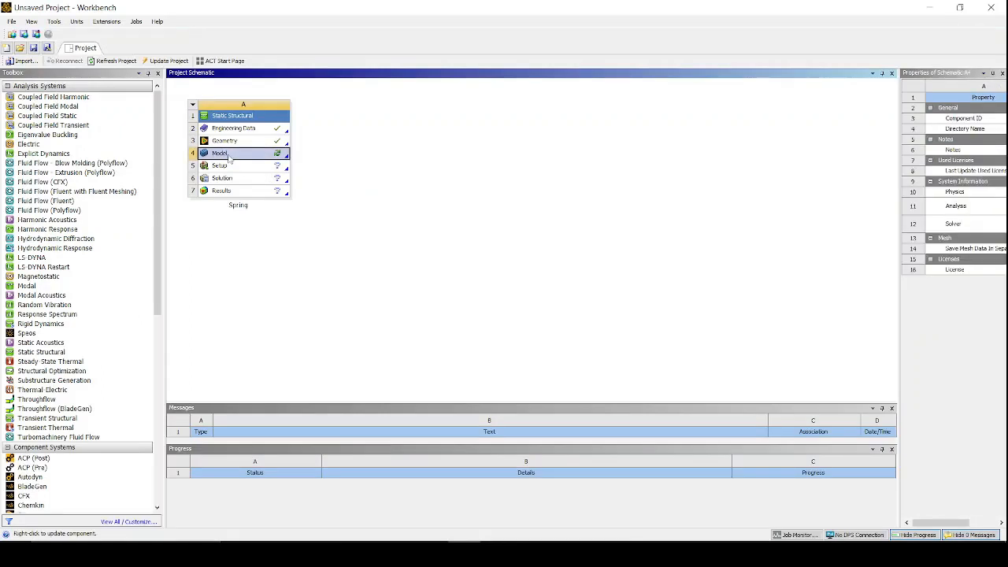
right_click(228, 158)
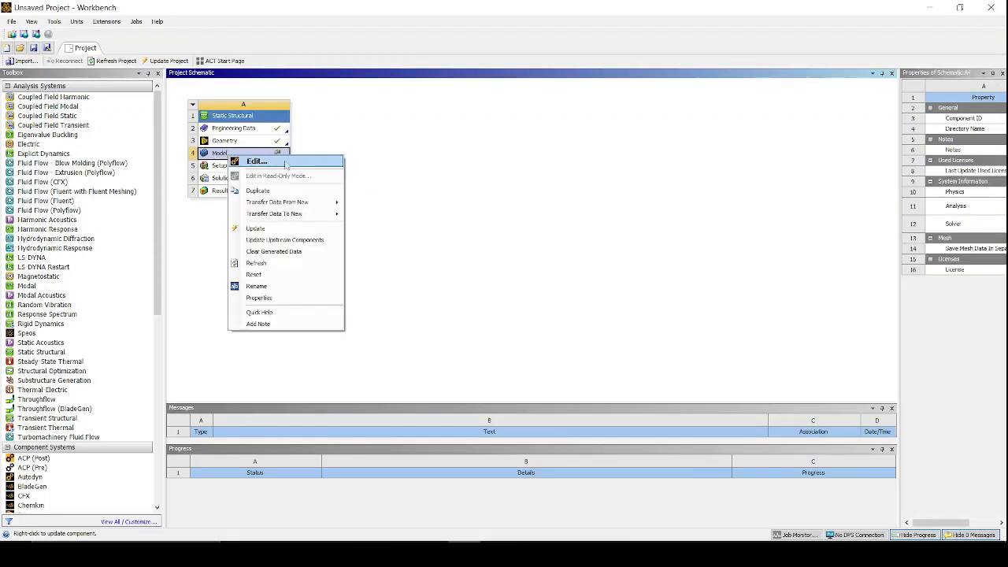
click(316, 165)
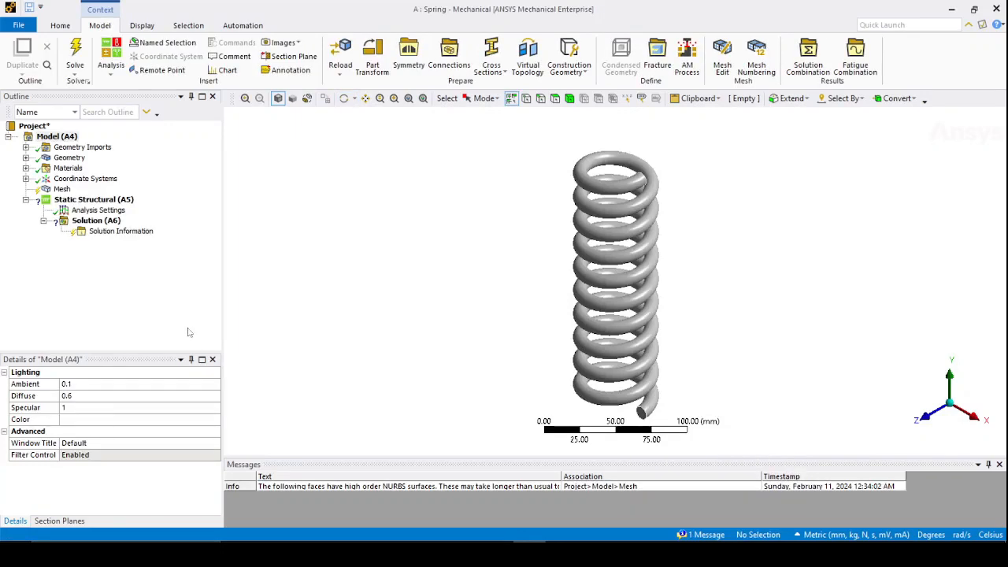
- Generate the spring's mesh with the default element size and inspect it up close
click(62, 190)
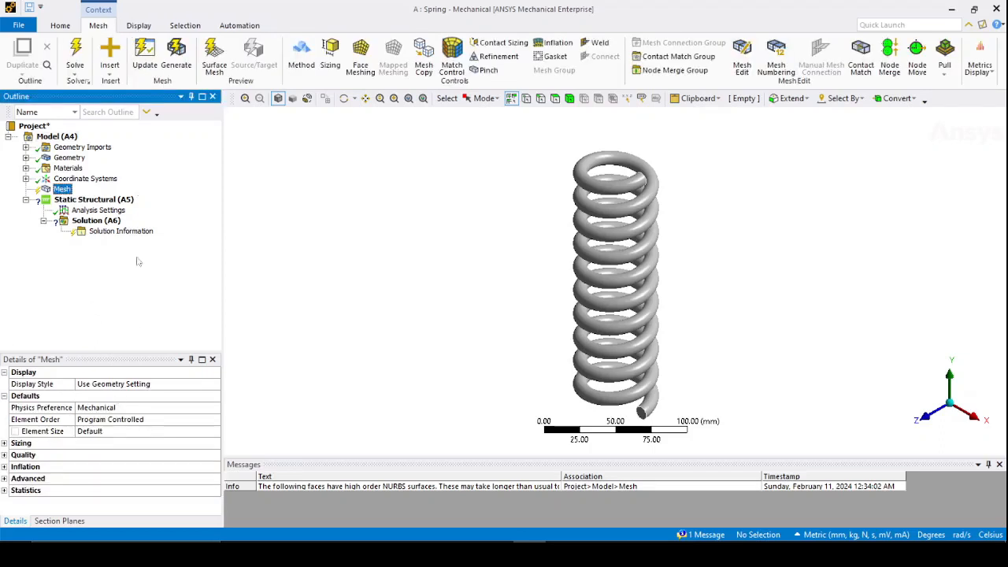
click(172, 73)
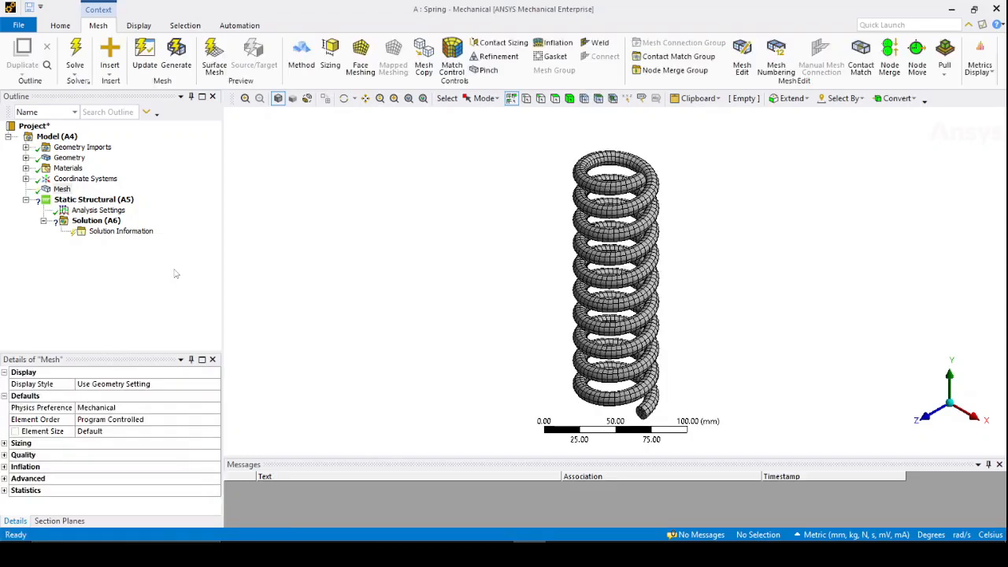
scroll(603, 236, up, 10)
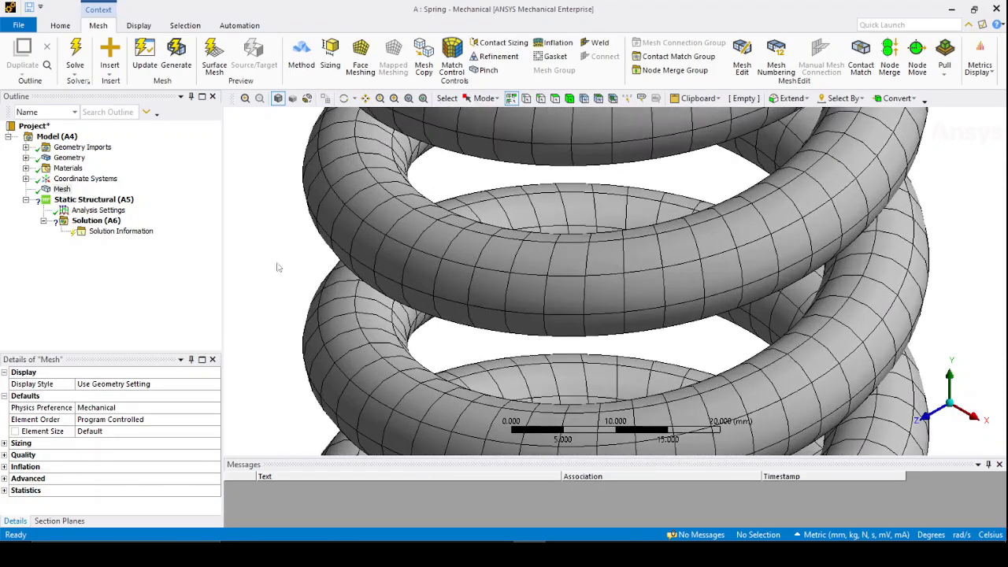
- Set the mesh element size to 10 mm and regenerate the spring's mesh
click(61, 189)
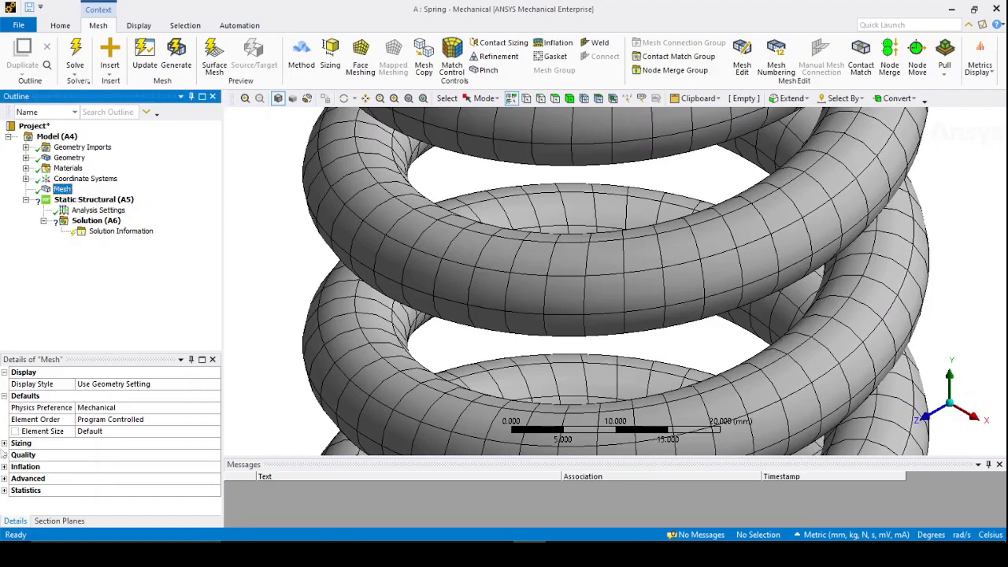
click(5, 444)
scroll(137, 473, down, 1)
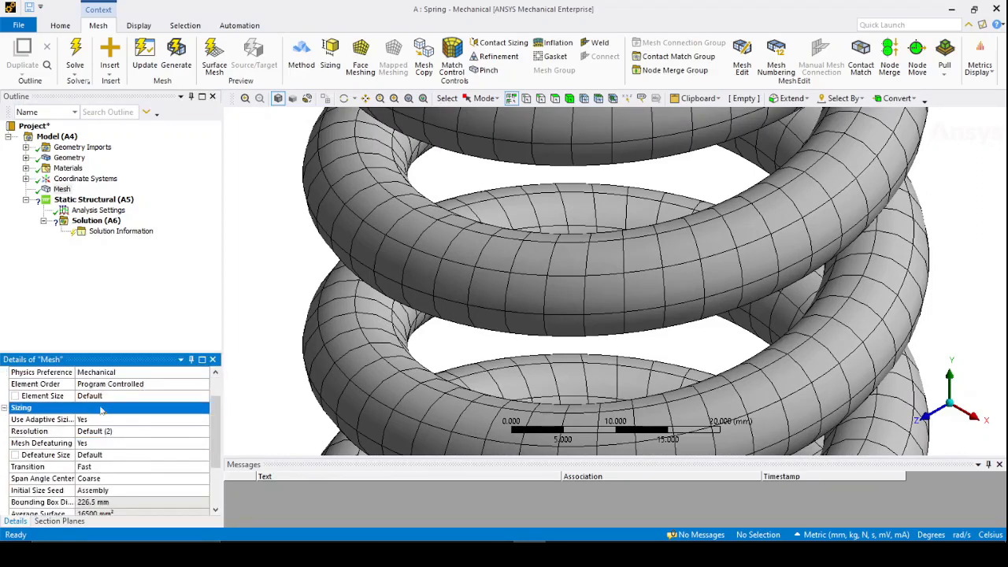
scroll(111, 399, up, 1)
click(110, 430)
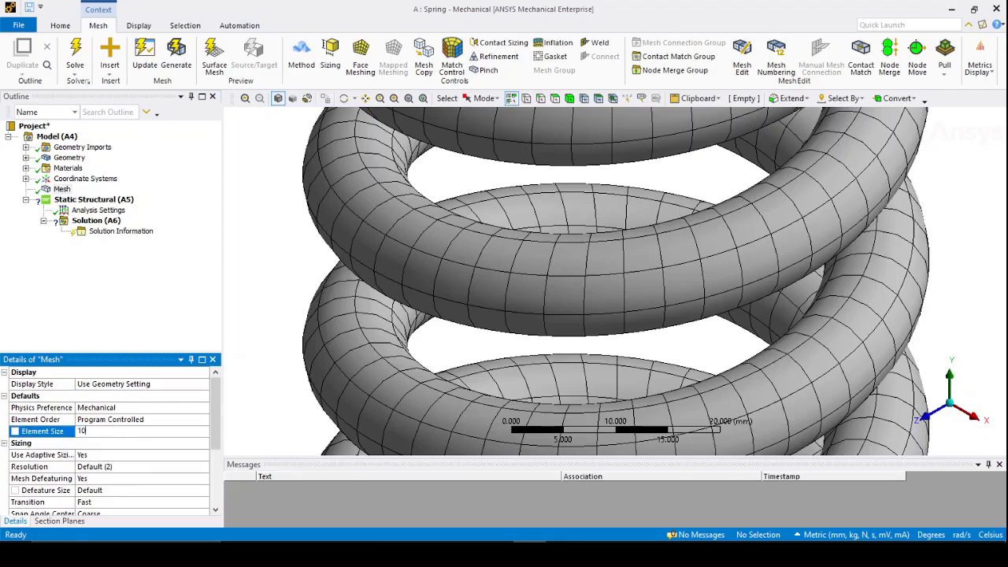
text(10)
key(Return)
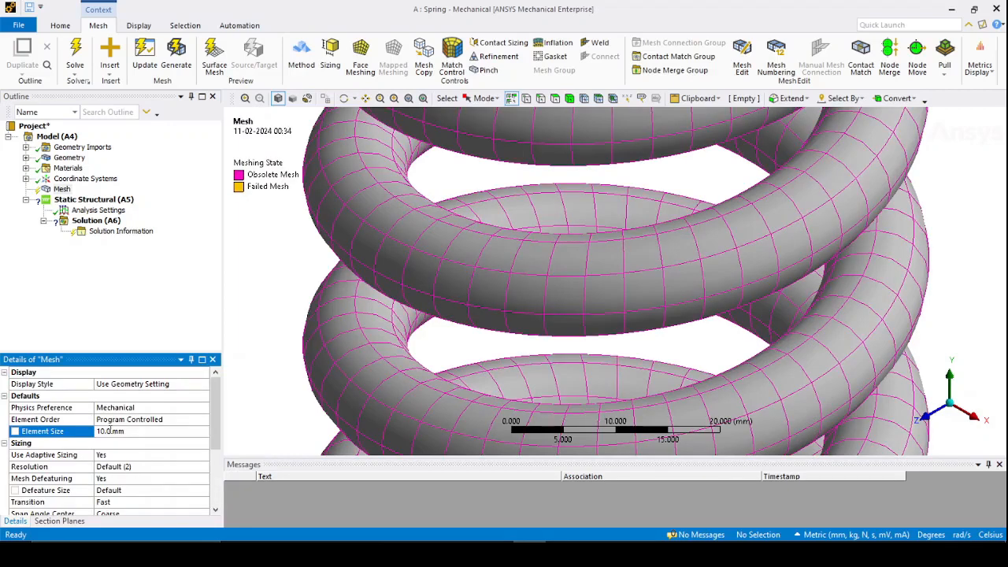
click(179, 61)
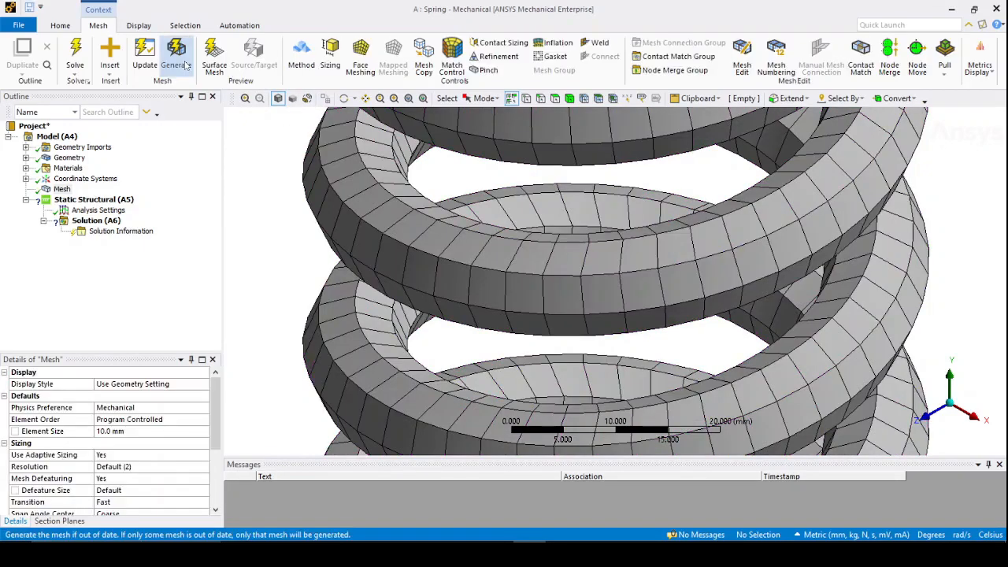
- Set the mesh element size to 5 mm and regenerate the spring's mesh
click(146, 430)
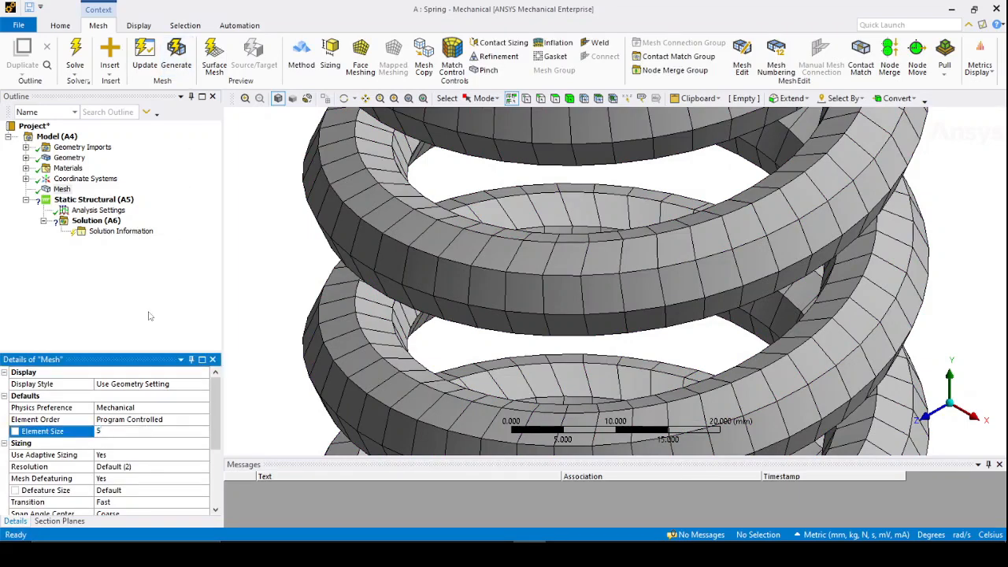
text(5)
key(Return)
click(177, 64)
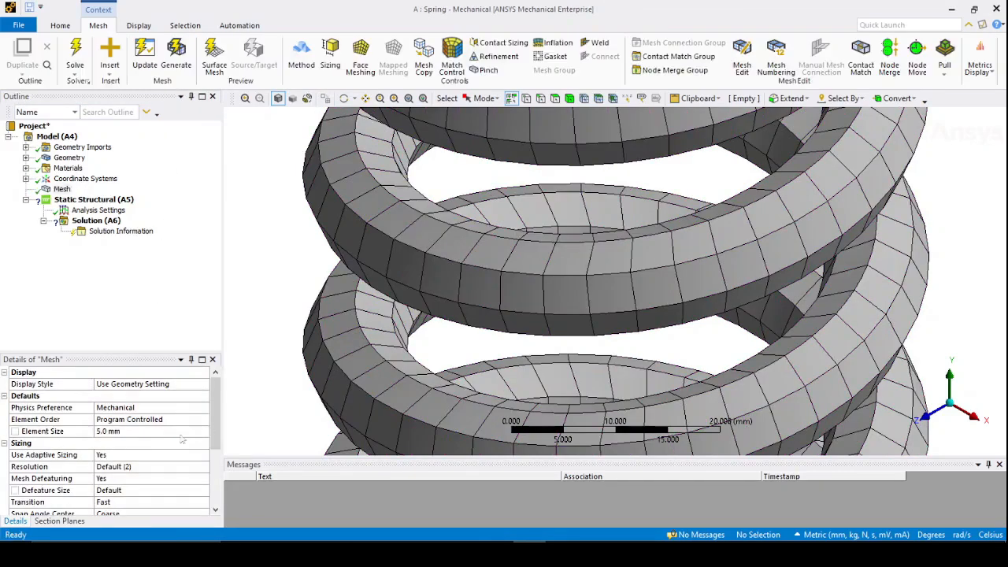
- Set the mesh element size to 2 mm and regenerate the spring's mesh
click(129, 433)
text(2)
key(Return)
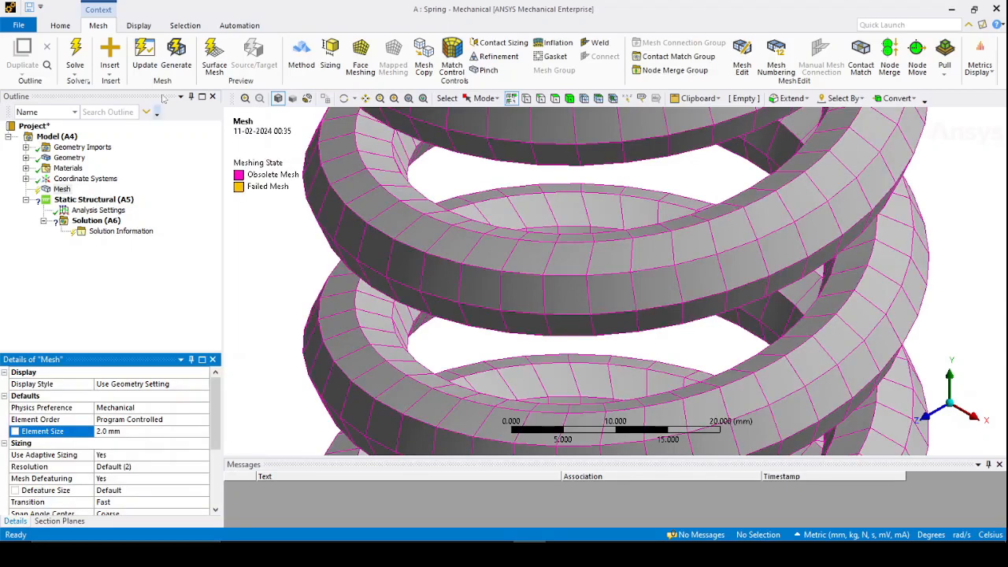
click(176, 69)
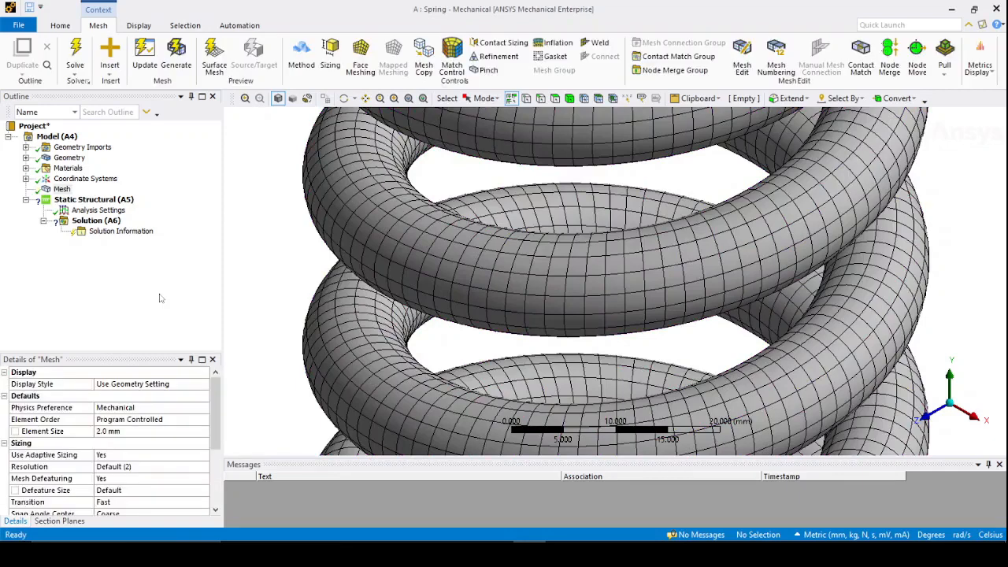
- Set the mesh element size to 1 mm and regenerate the spring's mesh
click(129, 431)
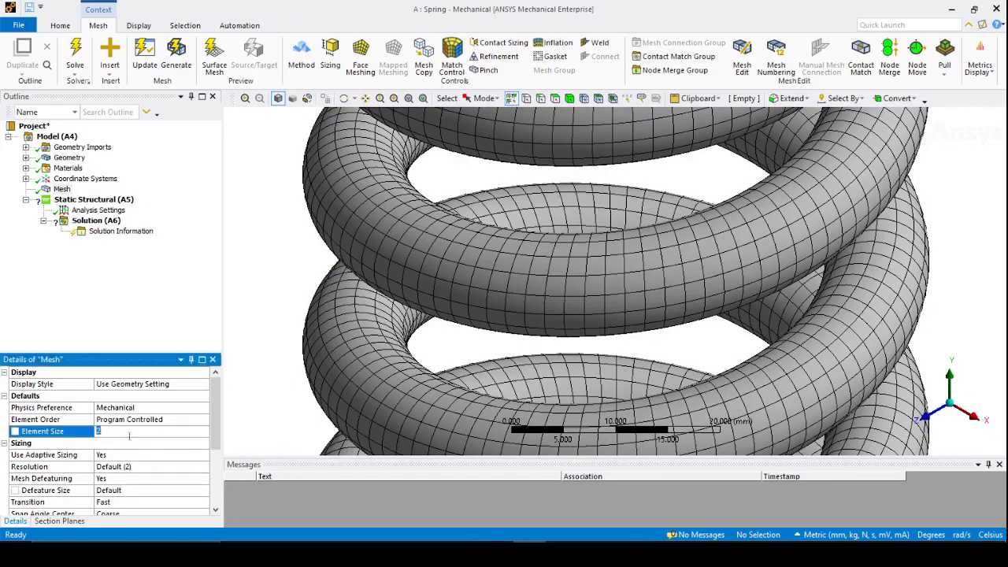
key(Return)
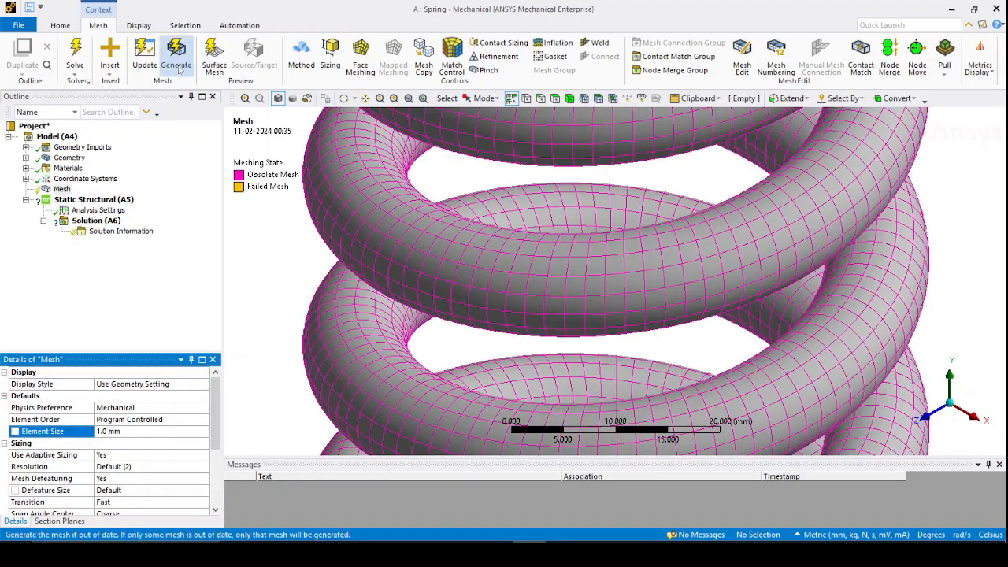
click(178, 63)
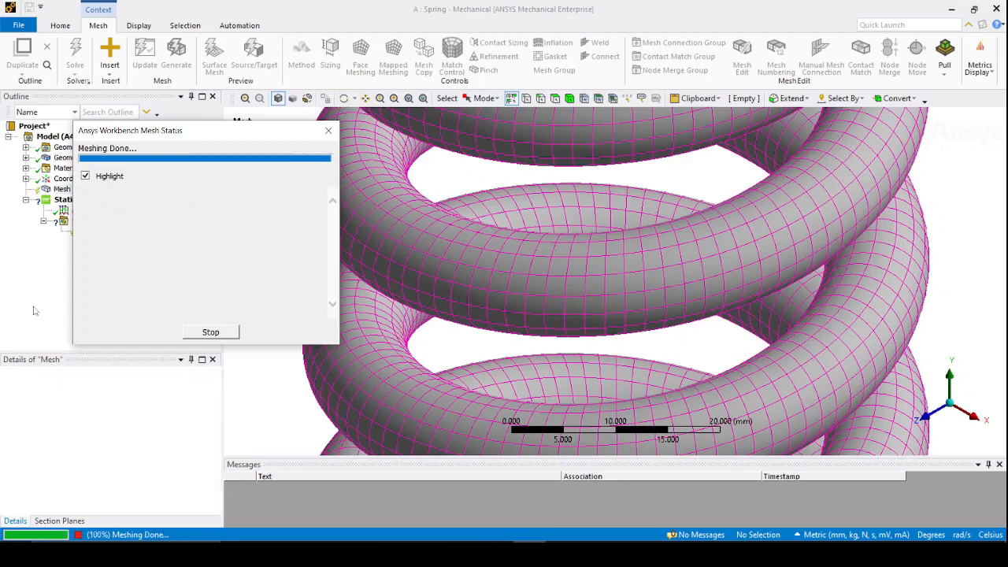
- Examine the mesh statistics for the node and element counts and look over the whole meshed spring
scroll(112, 453, down, 3)
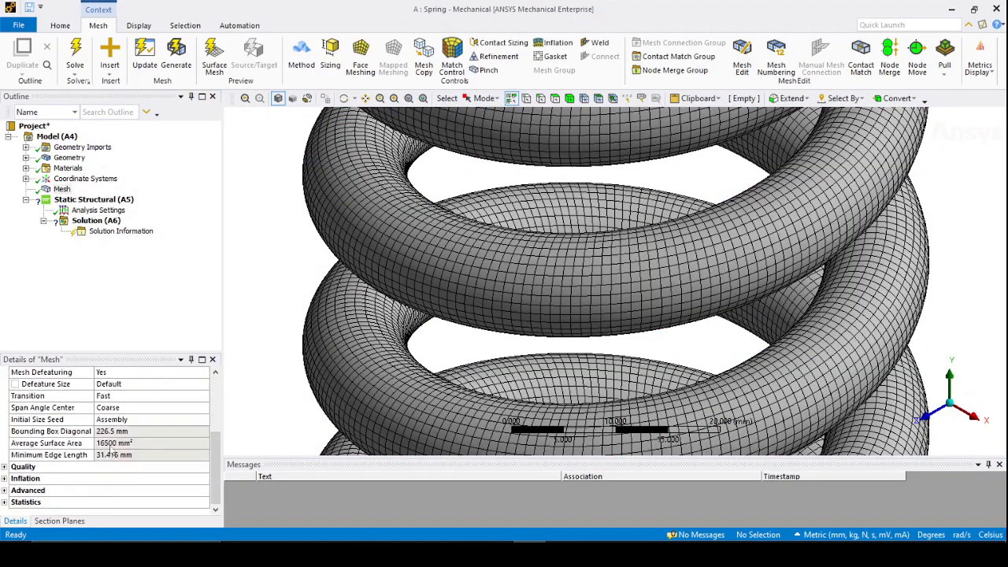
click(5, 502)
scroll(110, 495, down, 1)
click(114, 490)
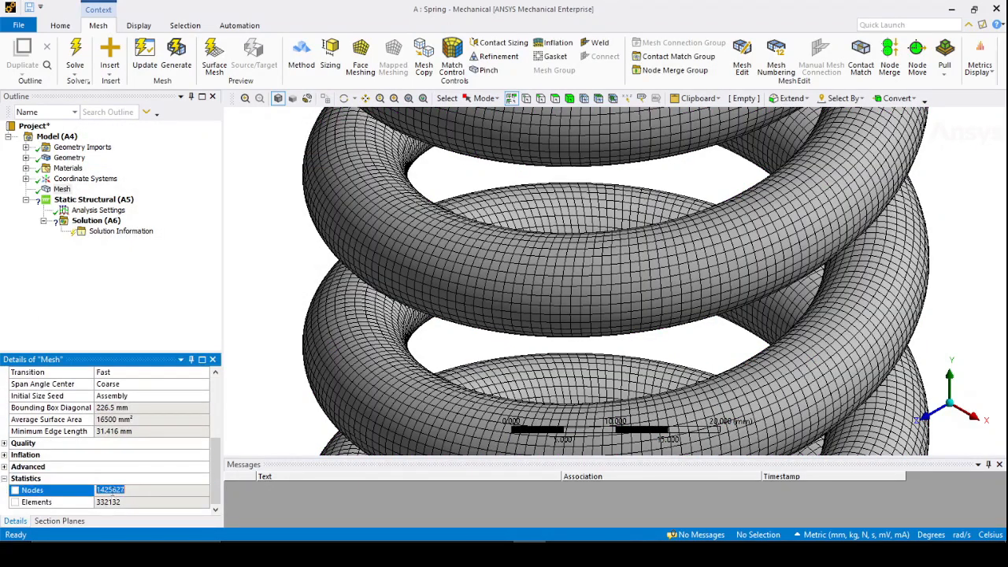
scroll(300, 283, down, 5)
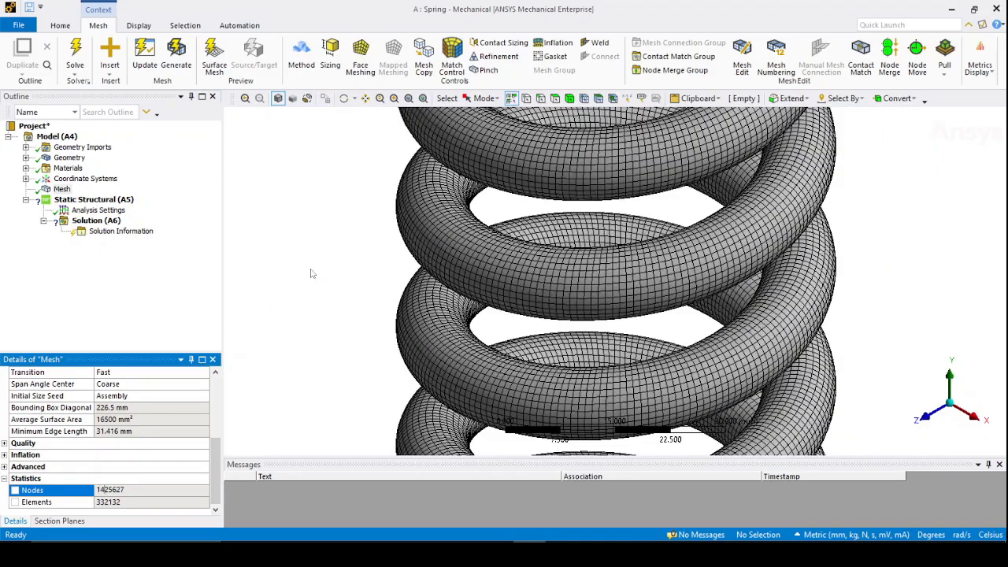
scroll(311, 273, down, 2)
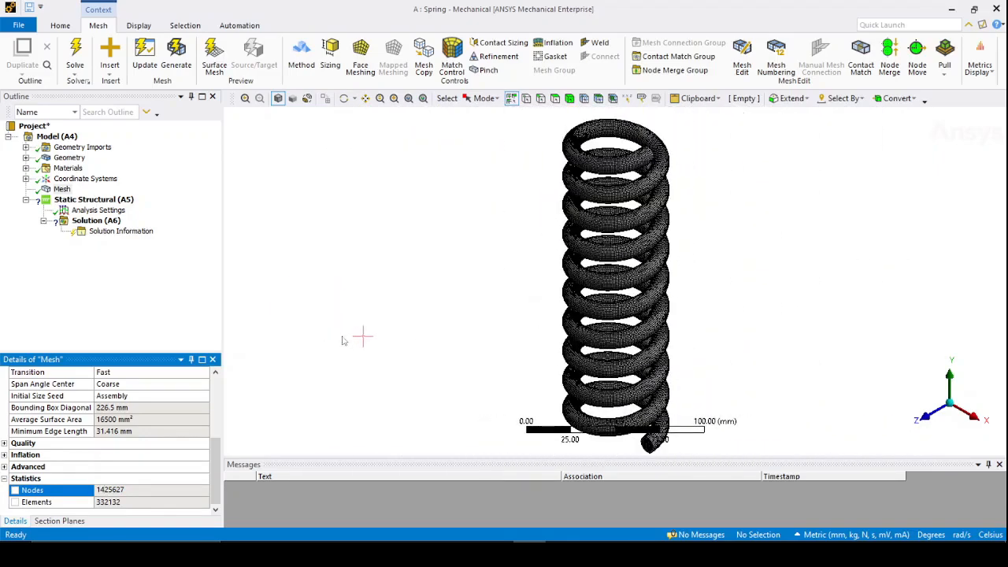
ctrl+middle_drag(358, 336, 311, 325)
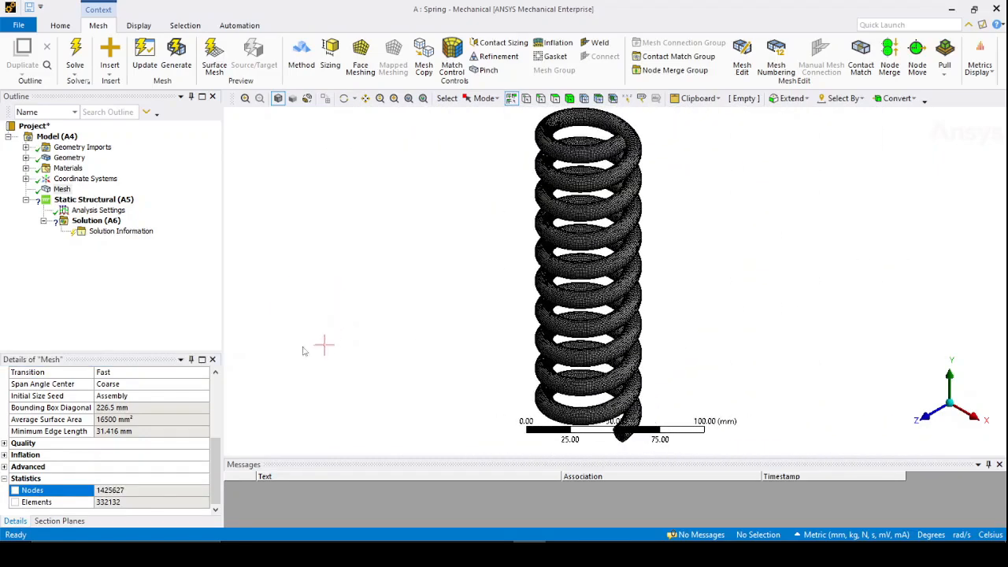
- Insert a Fixed Support into the Static Structural (A5) analysis
click(96, 201)
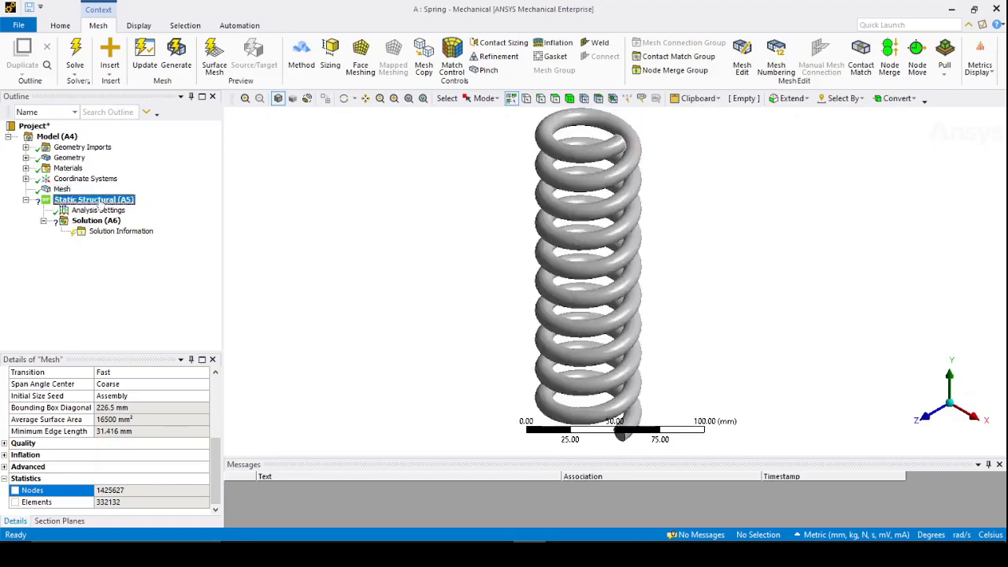
right_click(99, 202)
mouse_move(141, 207)
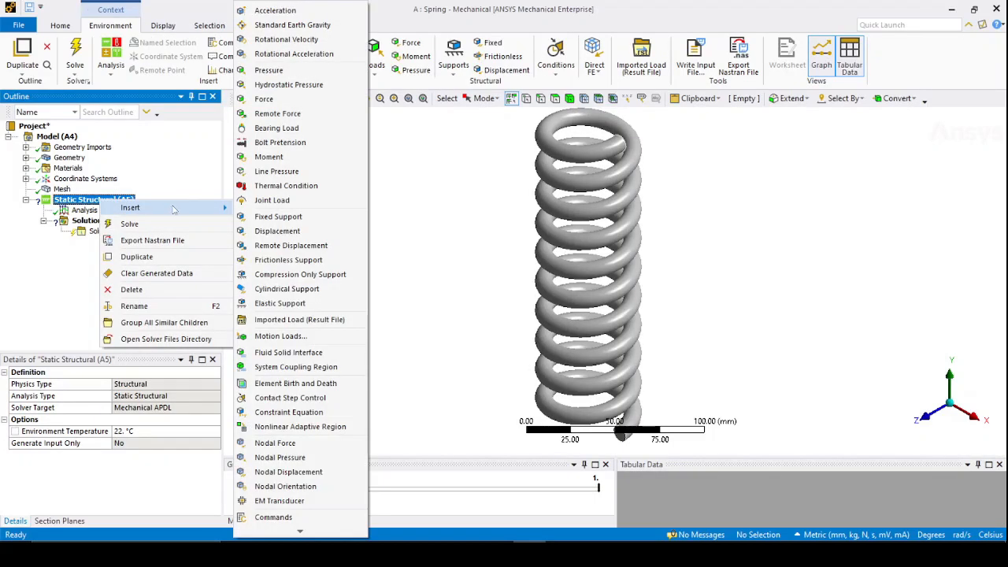
click(277, 223)
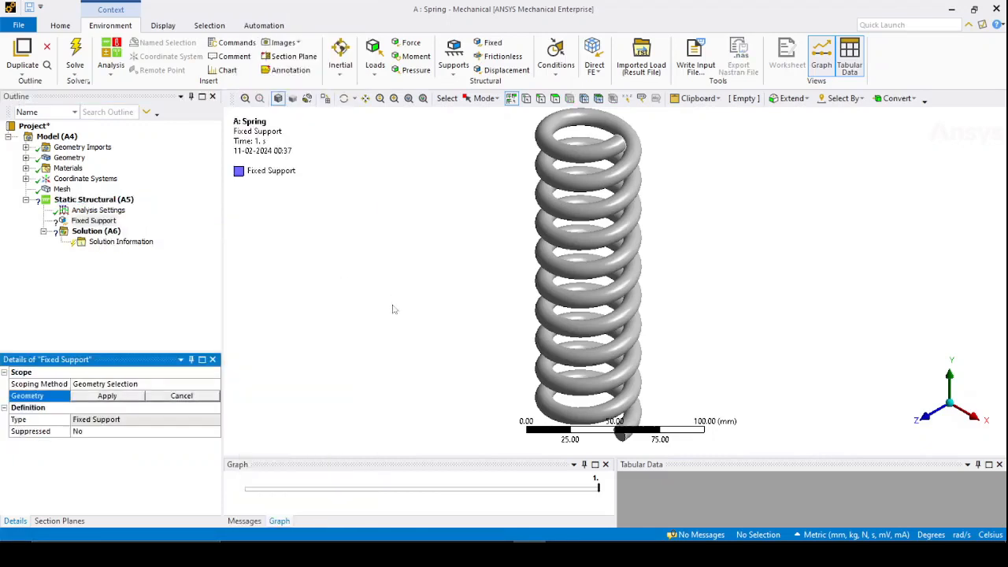
- Scope the fixed support to the circular end face at the spring's lower end
ctrl+middle_drag(412, 343, 413, 260)
scroll(589, 385, up, 3)
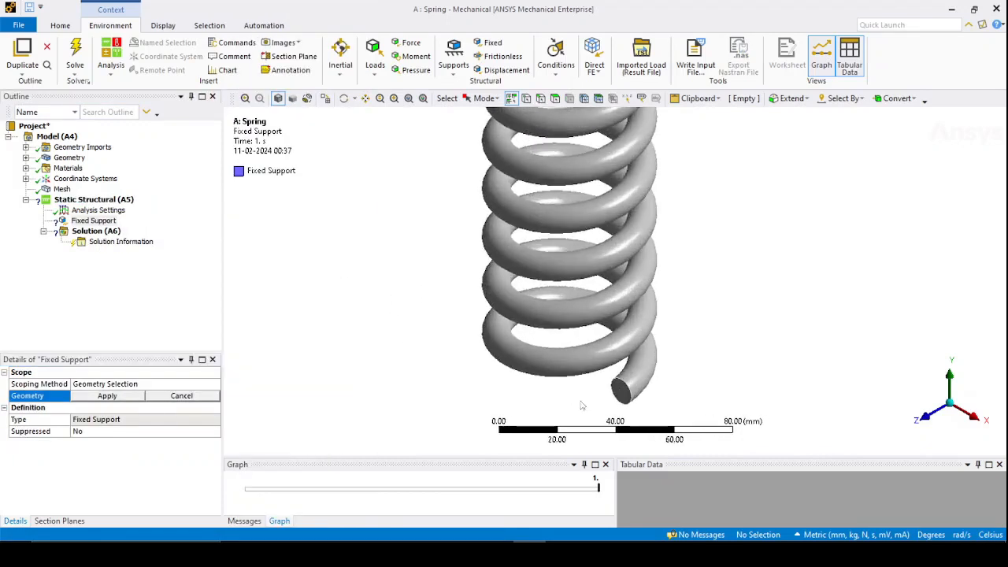
ctrl+middle_drag(581, 401, 629, 317)
middle_drag(683, 348, 768, 345)
scroll(767, 345, up, 4)
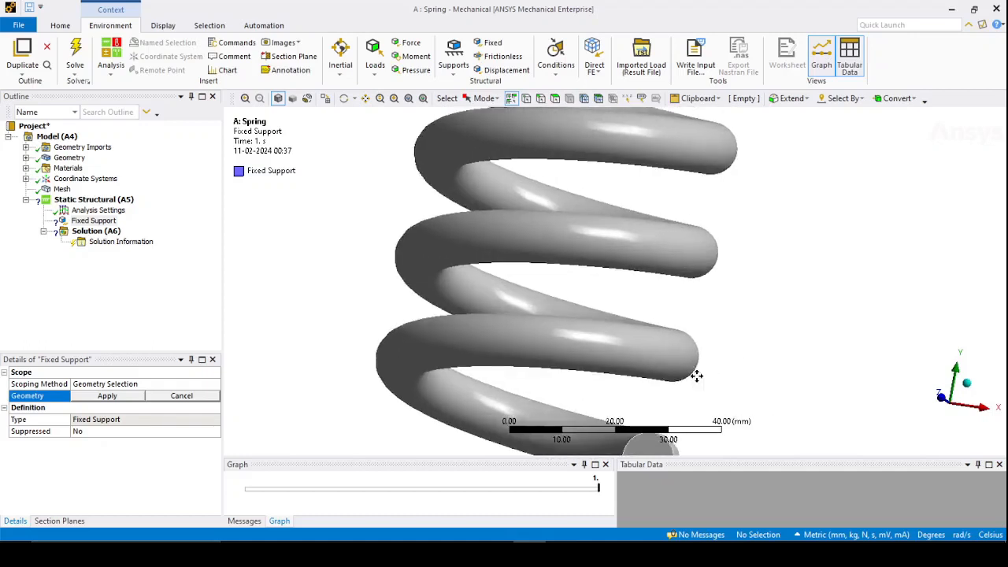
ctrl+middle_drag(695, 376, 768, 229)
scroll(793, 297, up, 5)
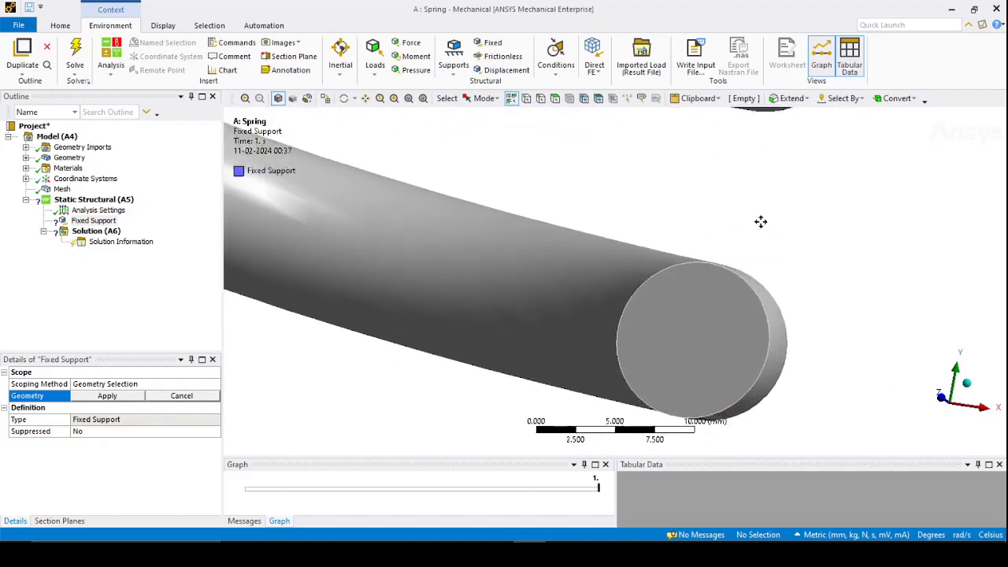
click(722, 287)
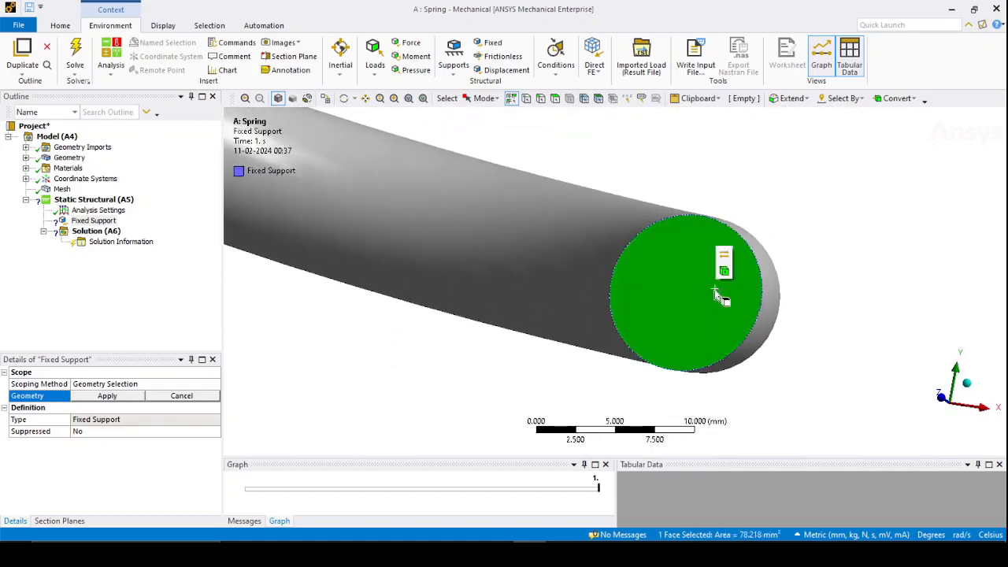
click(110, 396)
- Insert a Displacement into the Static Structural (A5) analysis and scope it to the circular face at the spring's upper end
scroll(612, 202, down, 5)
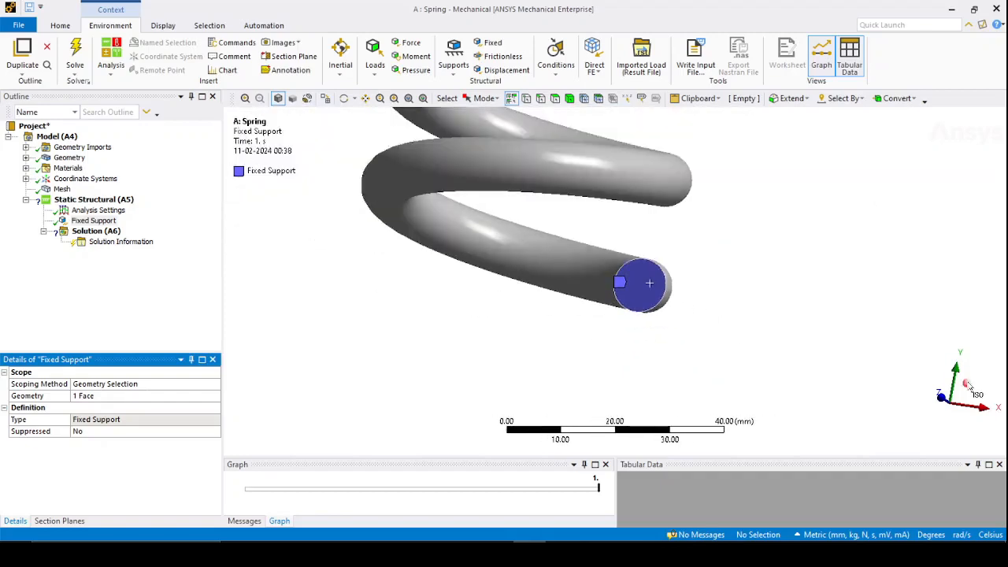
click(962, 385)
scroll(778, 256, down, 3)
ctrl+middle_drag(808, 202, 552, 364)
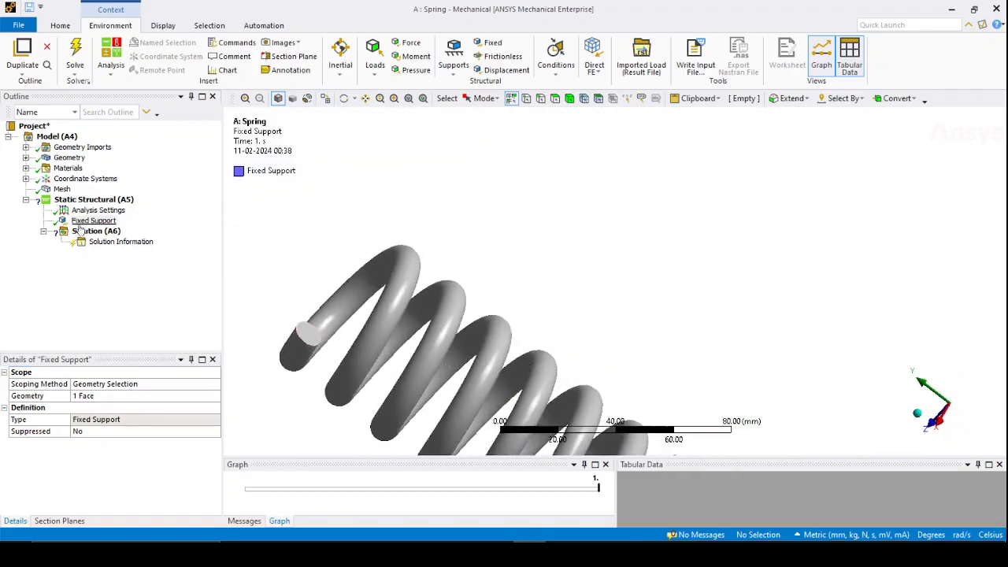
click(90, 200)
right_click(90, 200)
mouse_move(101, 209)
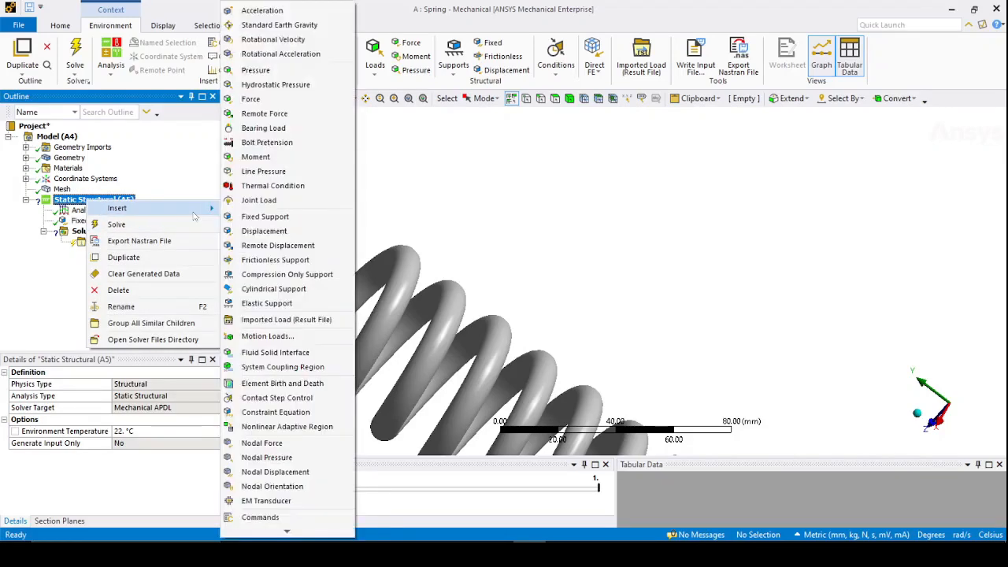
click(268, 230)
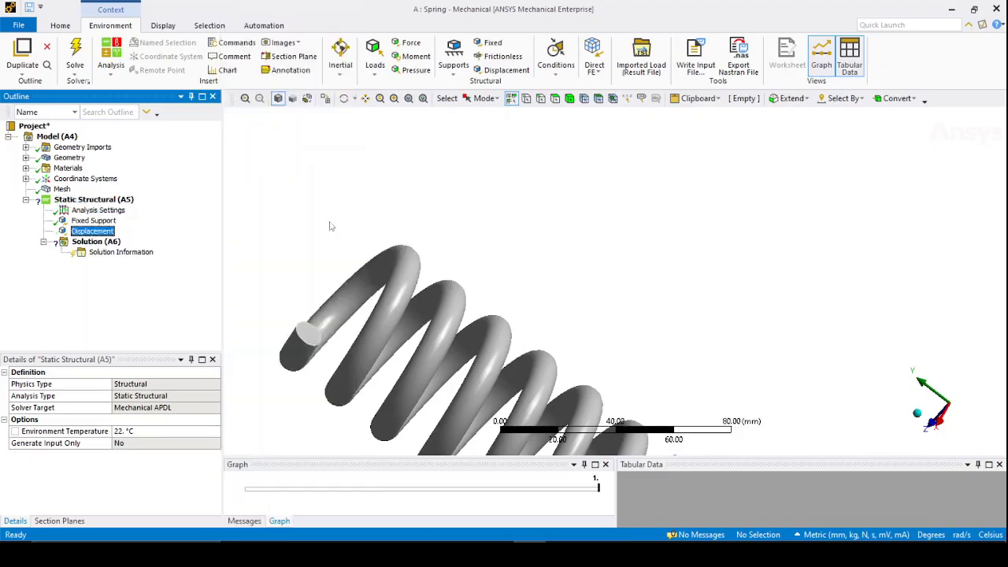
click(312, 339)
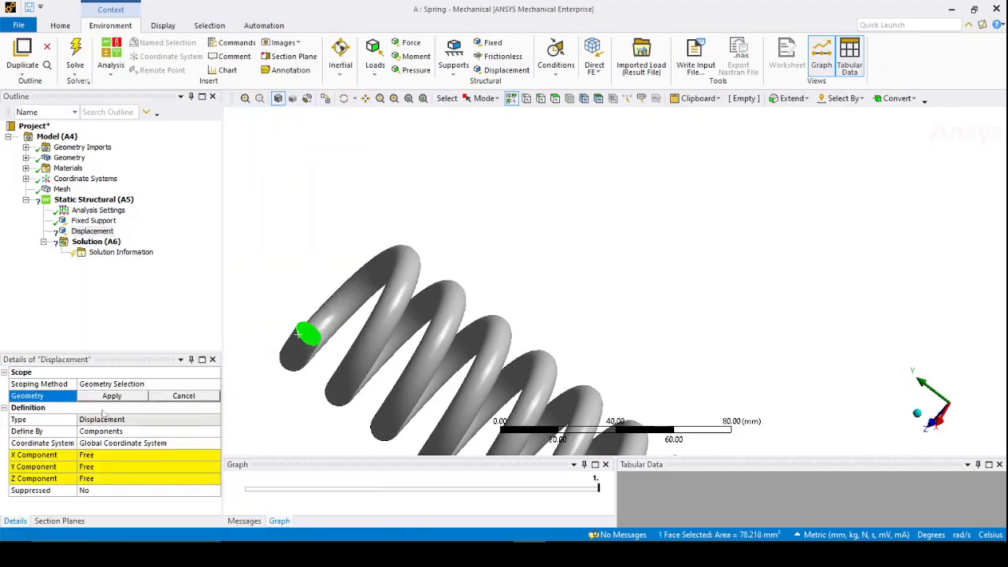
click(105, 396)
- Set the displacement's Y component to 10 mm and enlarge the graph area to show its ramp
click(918, 414)
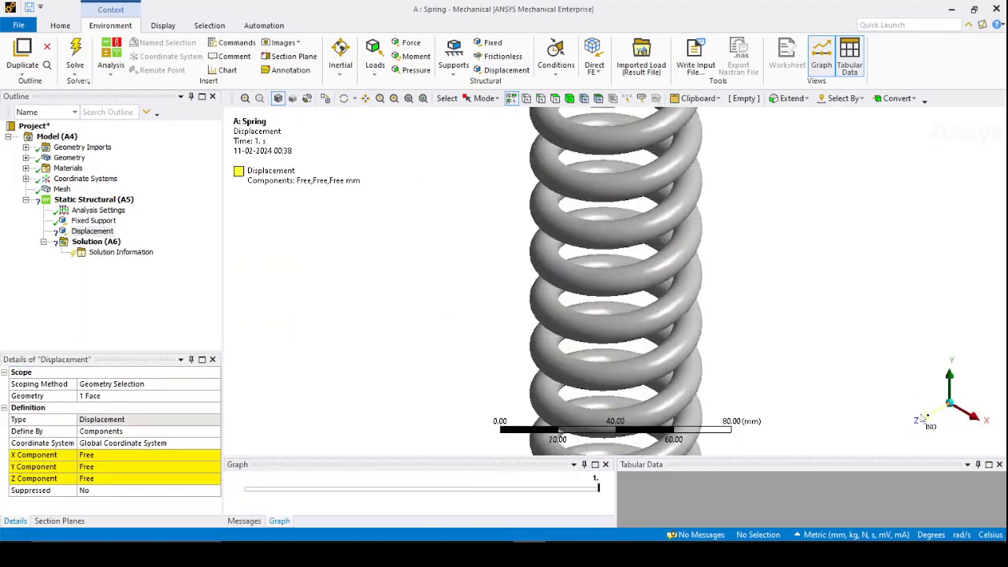
ctrl+middle_drag(761, 226, 679, 346)
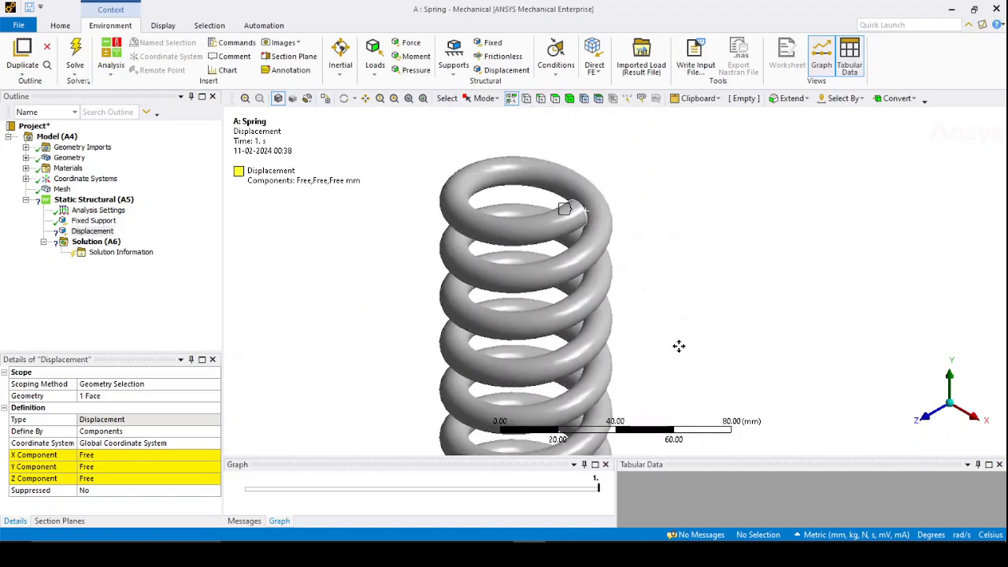
click(107, 467)
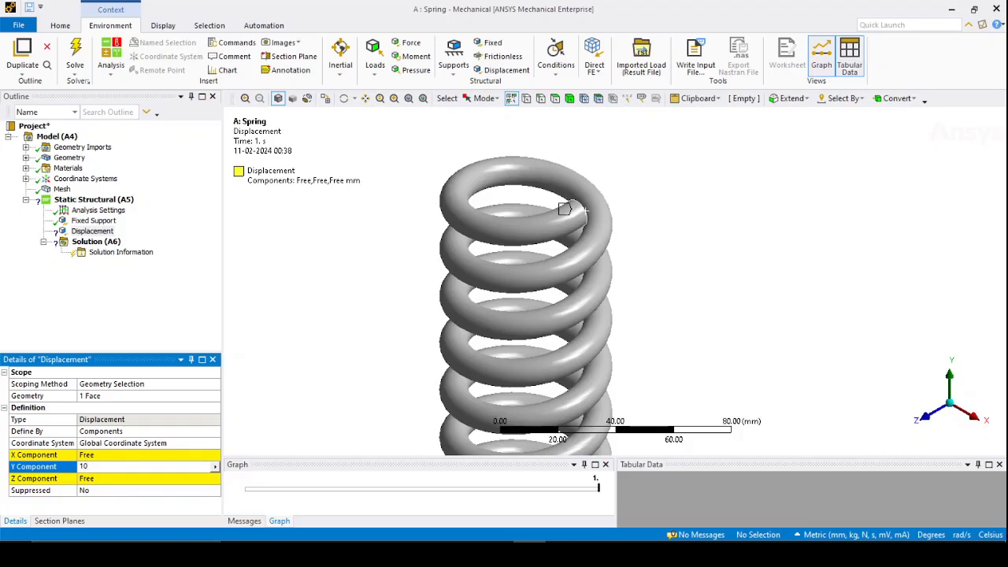
key(Return)
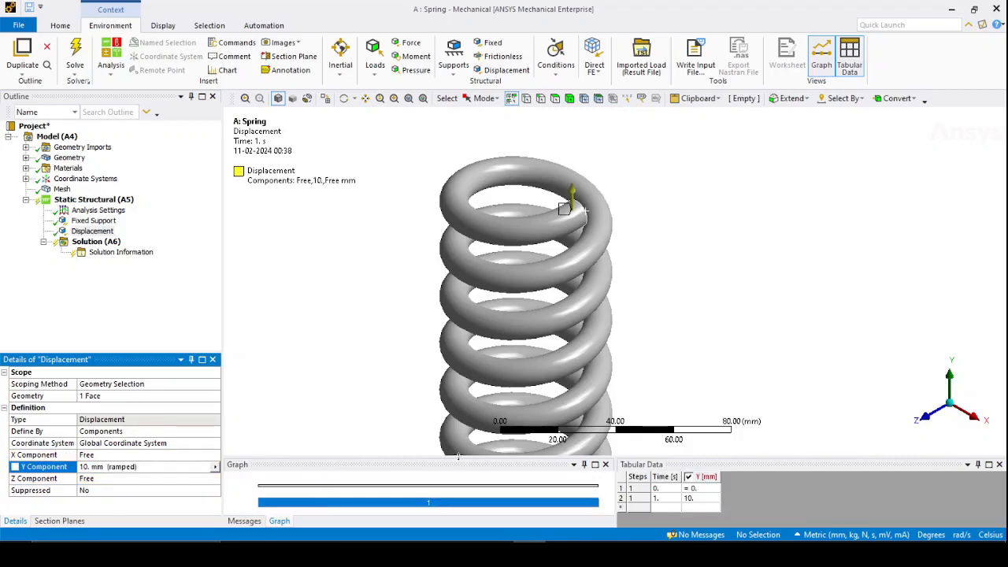
drag(458, 456, 459, 408)
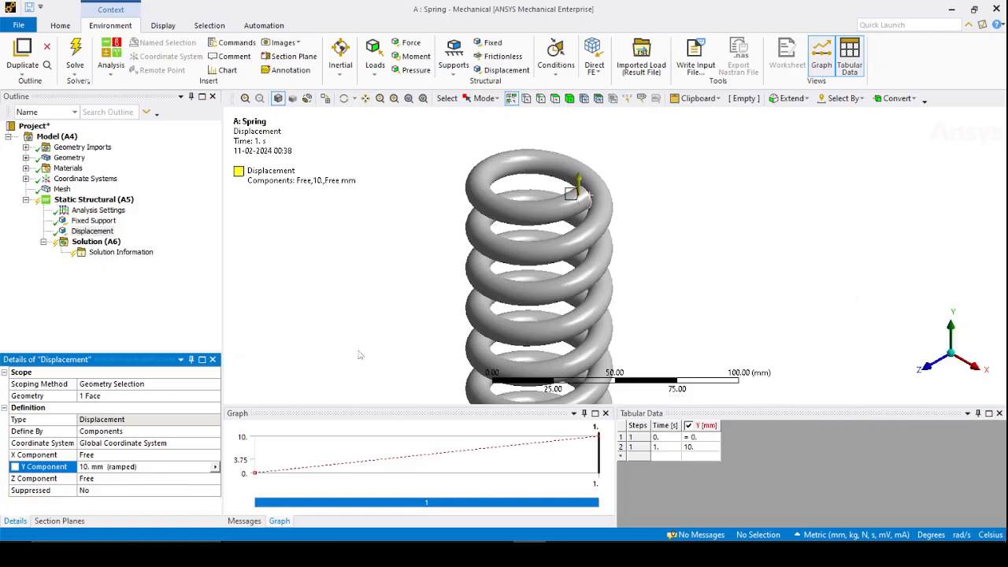
- Add a Total Deformation result to the Solution (A6) of the spring analysis
click(96, 242)
right_click(104, 242)
mouse_move(124, 251)
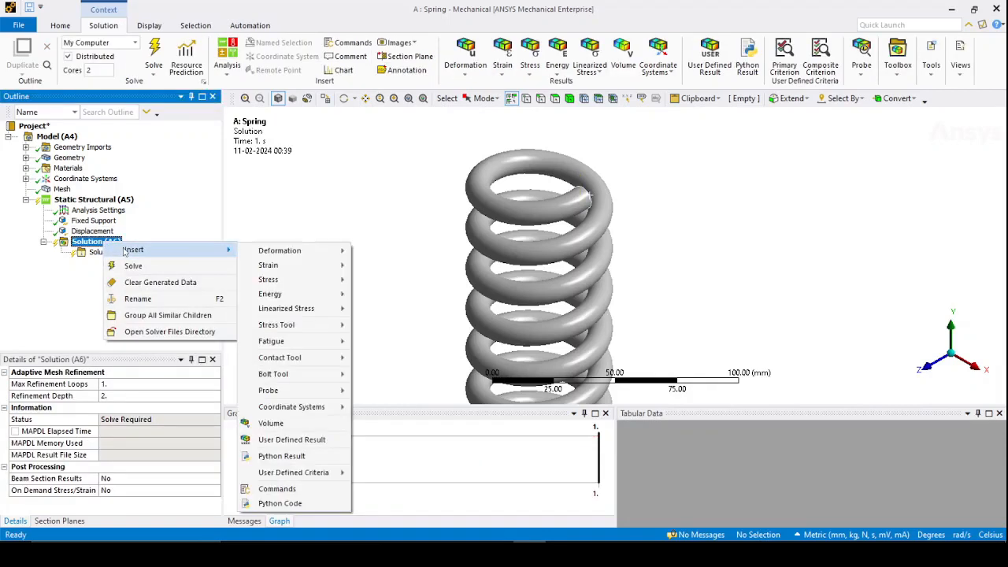
mouse_move(280, 250)
click(386, 251)
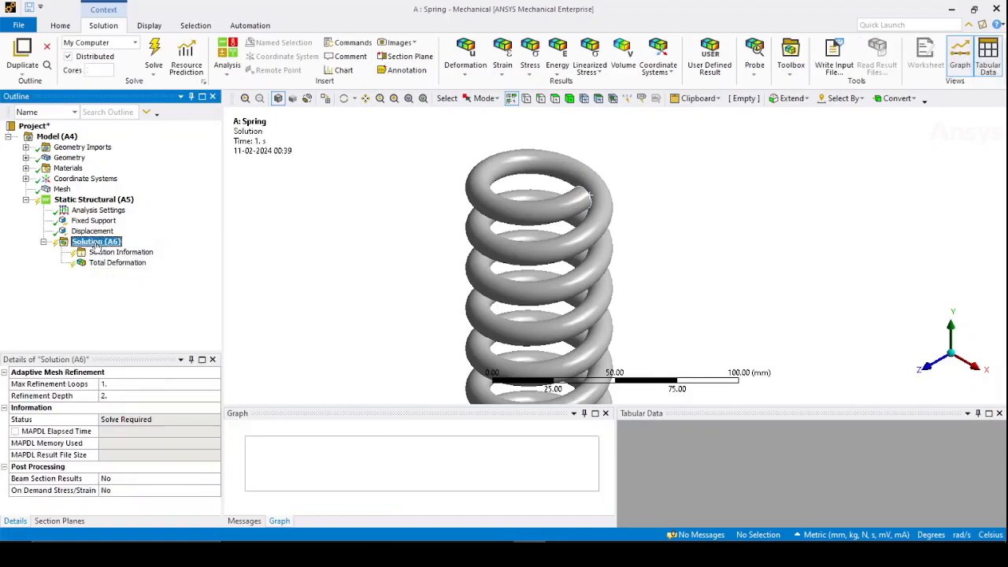
- Add Equivalent (von-Mises) strain and Equivalent (von-Mises) stress results to the solution
right_click(96, 245)
mouse_move(130, 250)
mouse_move(264, 266)
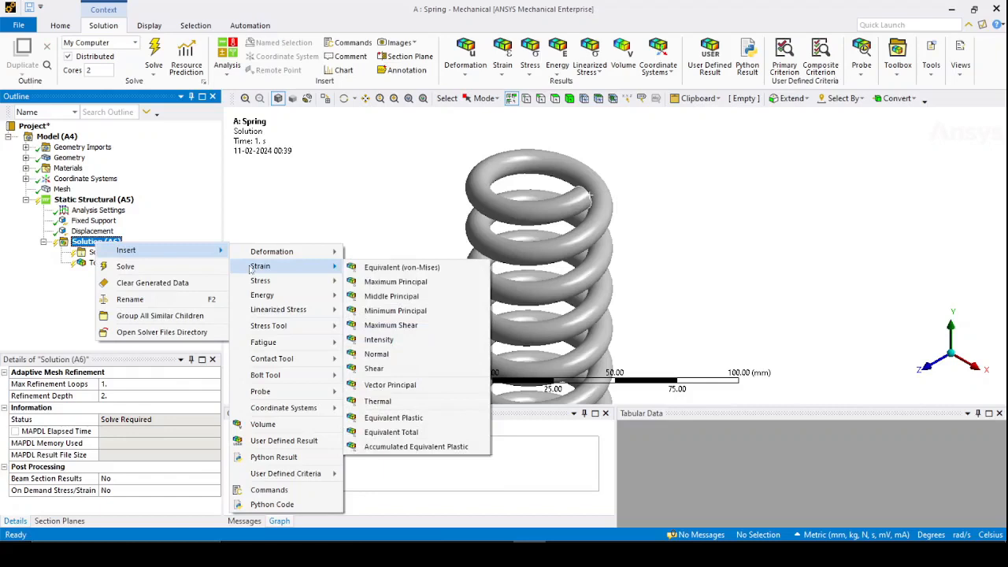
click(402, 267)
right_click(95, 242)
mouse_move(135, 252)
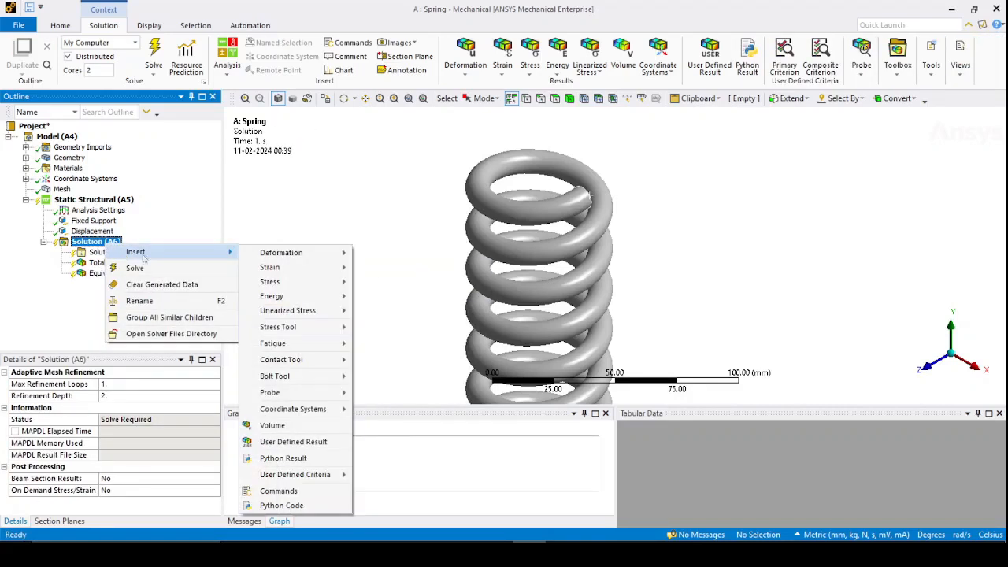
mouse_move(270, 281)
click(394, 282)
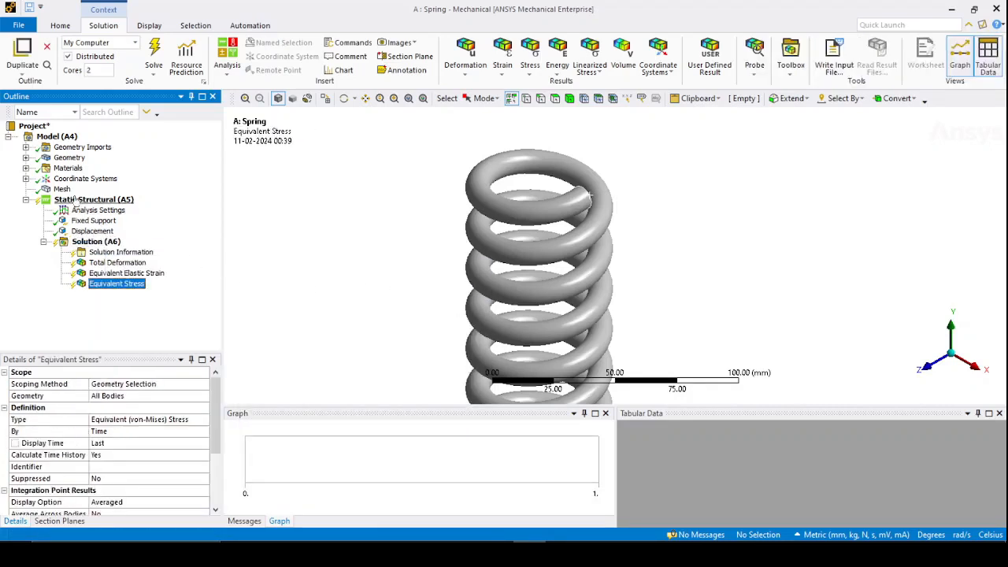
- Check the mesh over the whole spring and solve the static structural analysis
click(69, 158)
click(63, 190)
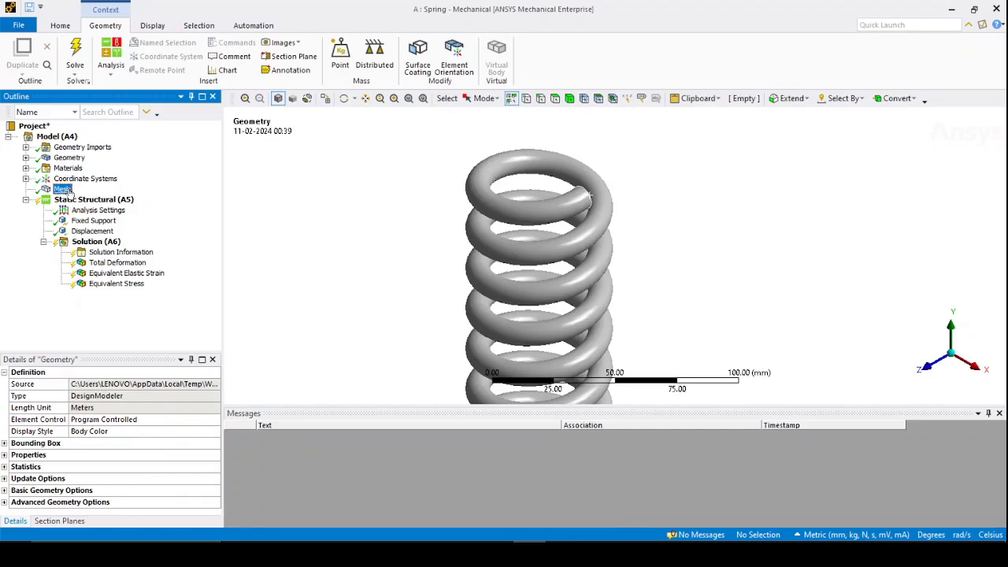
click(409, 98)
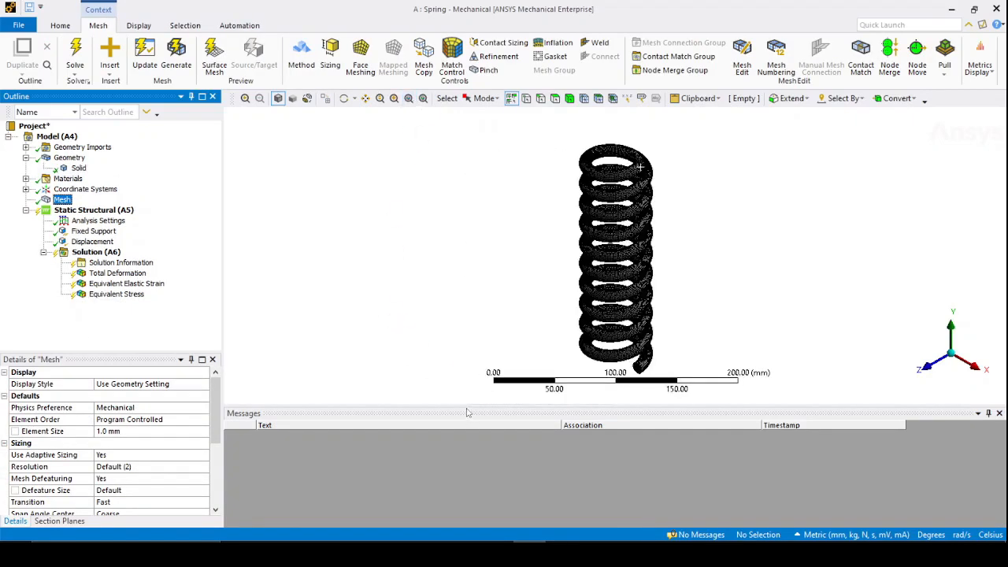
drag(466, 404, 461, 500)
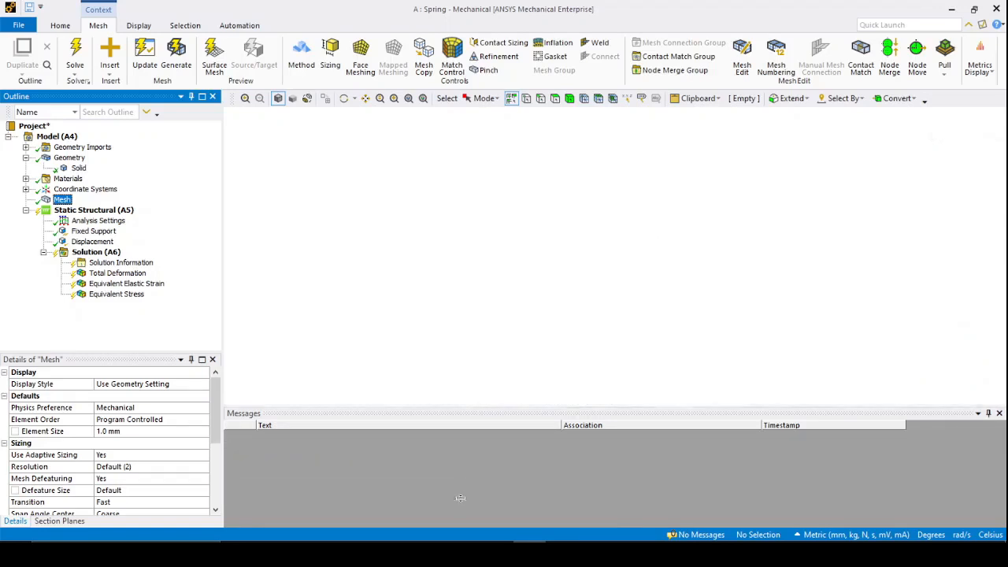
mouse_move(217, 410)
mouse_down()
mouse_move(217, 475)
mouse_move(213, 405)
mouse_up()
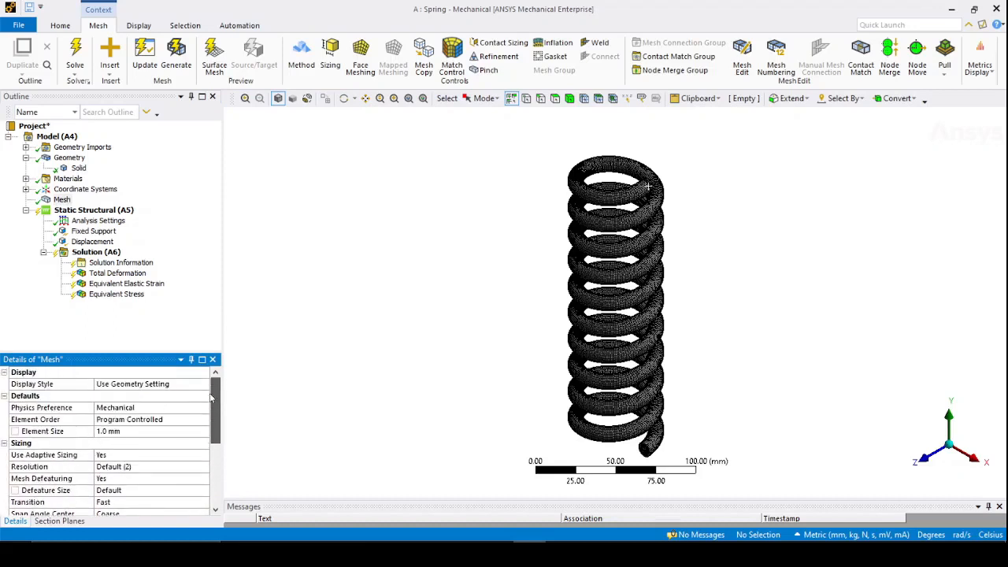
click(87, 252)
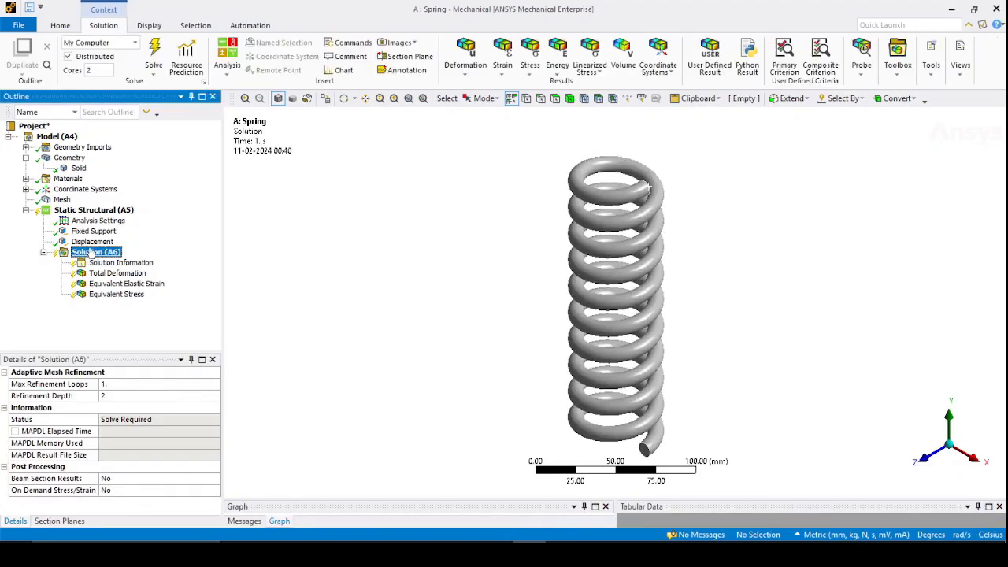
click(154, 49)
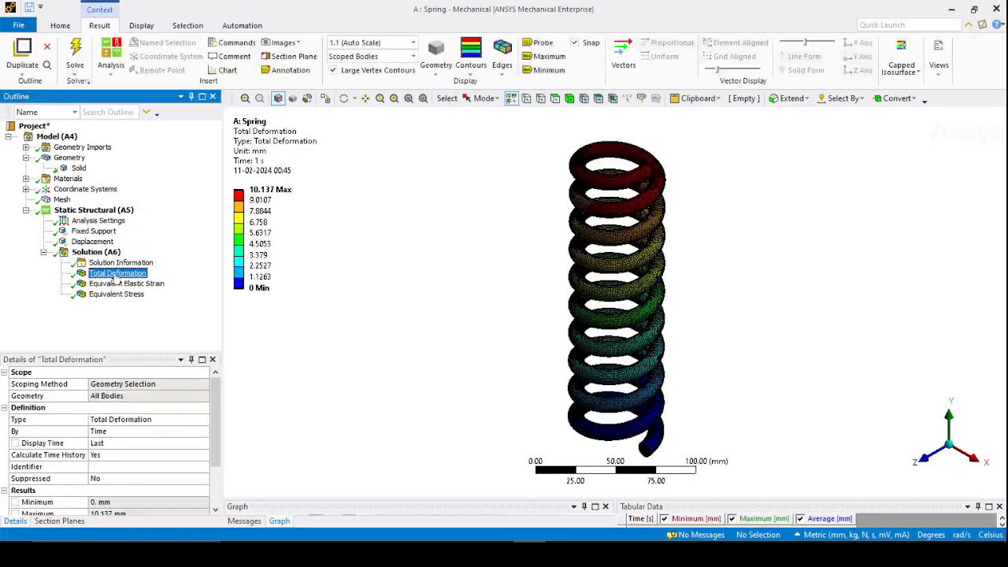
- Display the Total Deformation result with smooth contours and the undeformed wireframe
click(471, 72)
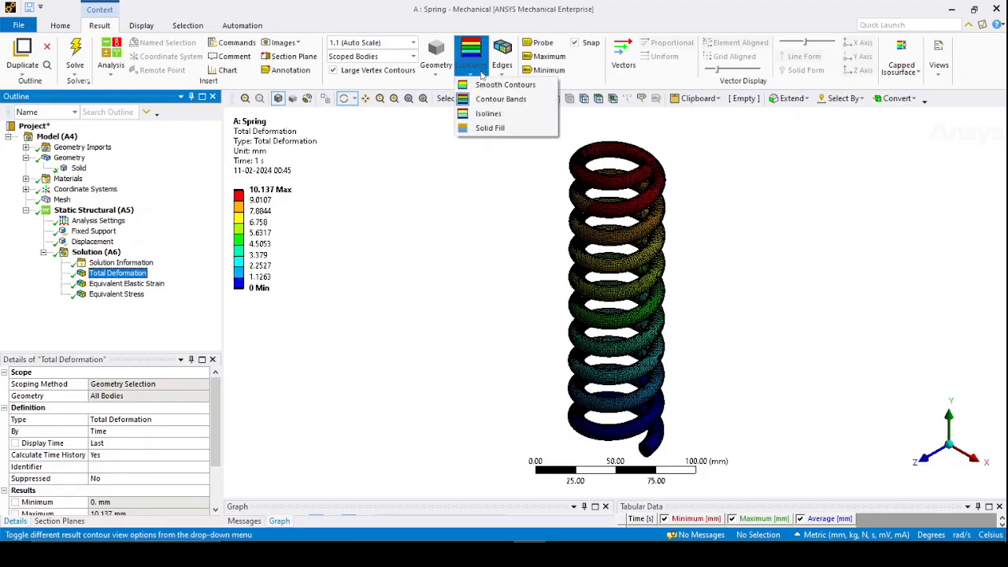
click(486, 87)
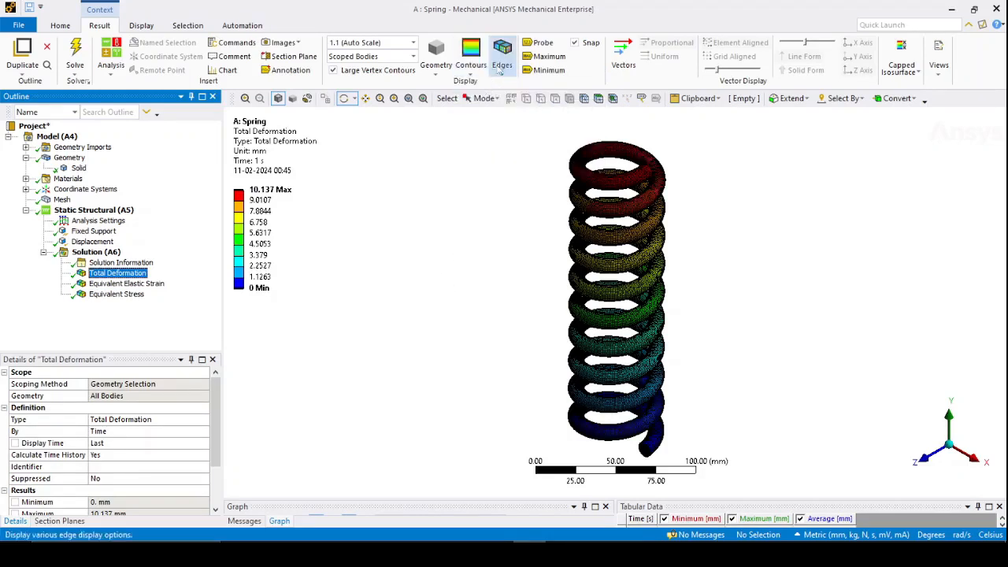
click(501, 69)
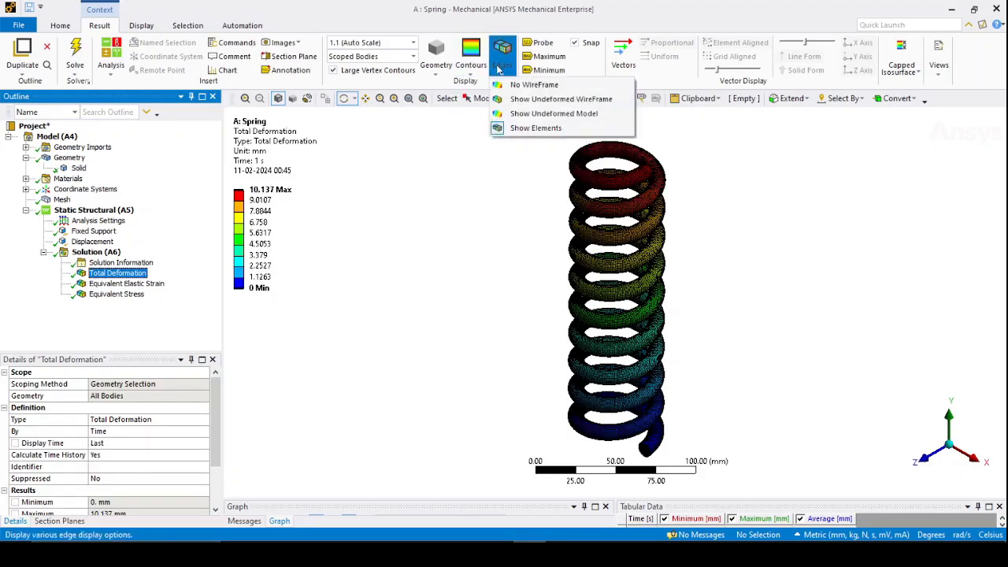
click(527, 100)
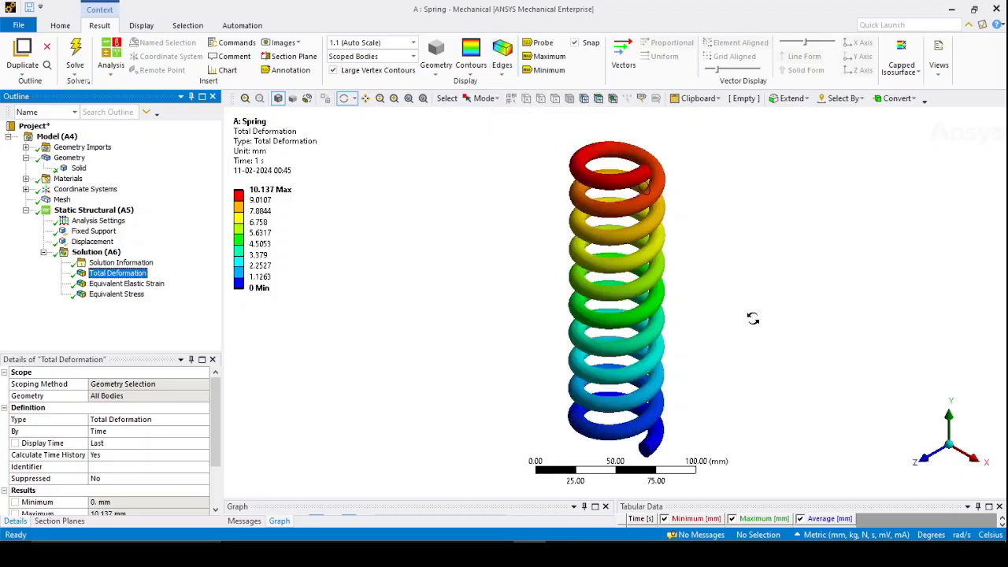
- Examine the deformed spring from the side and front, comparing its upper end with the undeformed wireframe
drag(754, 317, 681, 292)
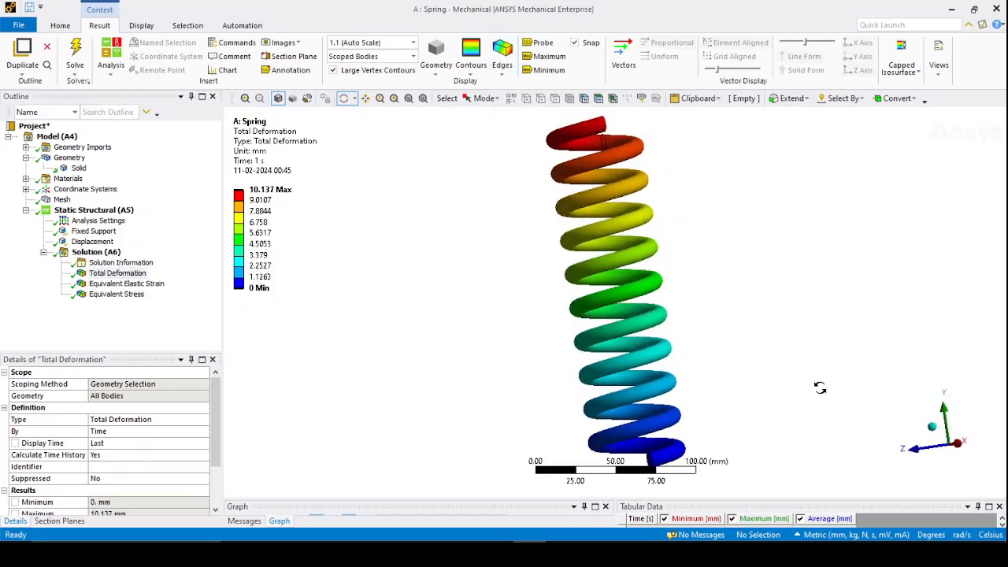
click(959, 448)
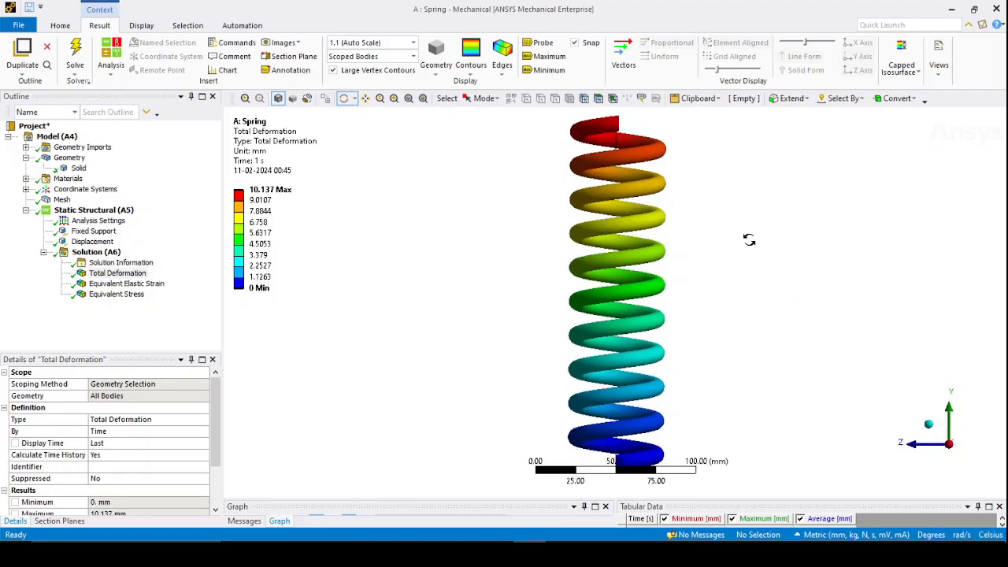
click(915, 445)
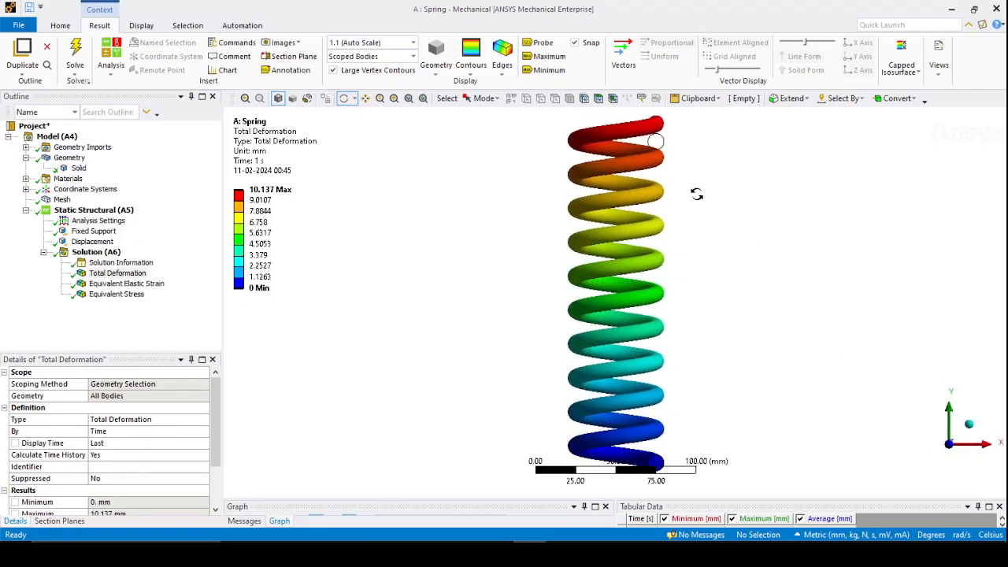
scroll(660, 145, up, 6)
ctrl+middle_drag(725, 163, 706, 380)
scroll(693, 281, up, 5)
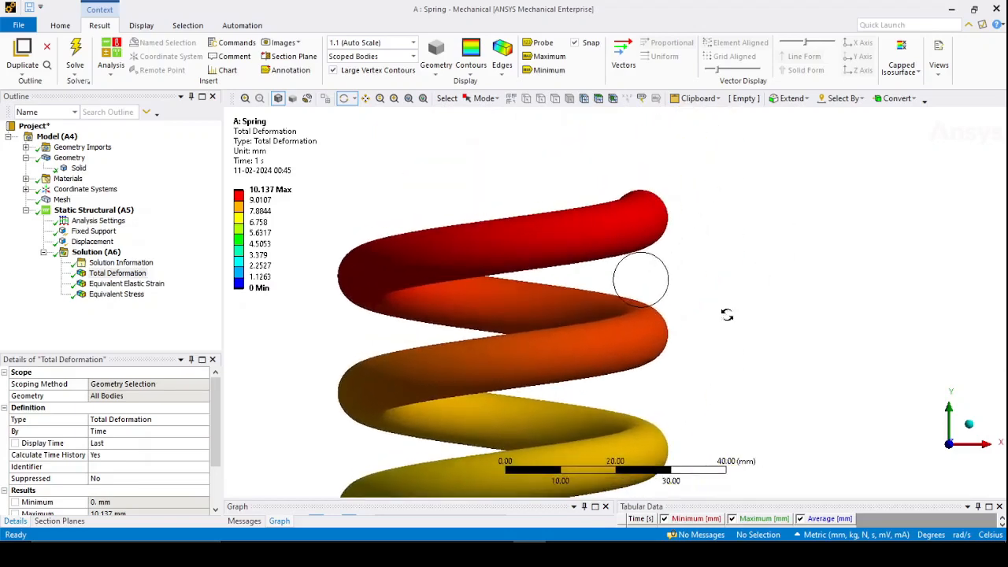
- Switch the Total Deformation display to contour bands with the undeformed model overlaid, and compare both shapes down the coils
click(471, 67)
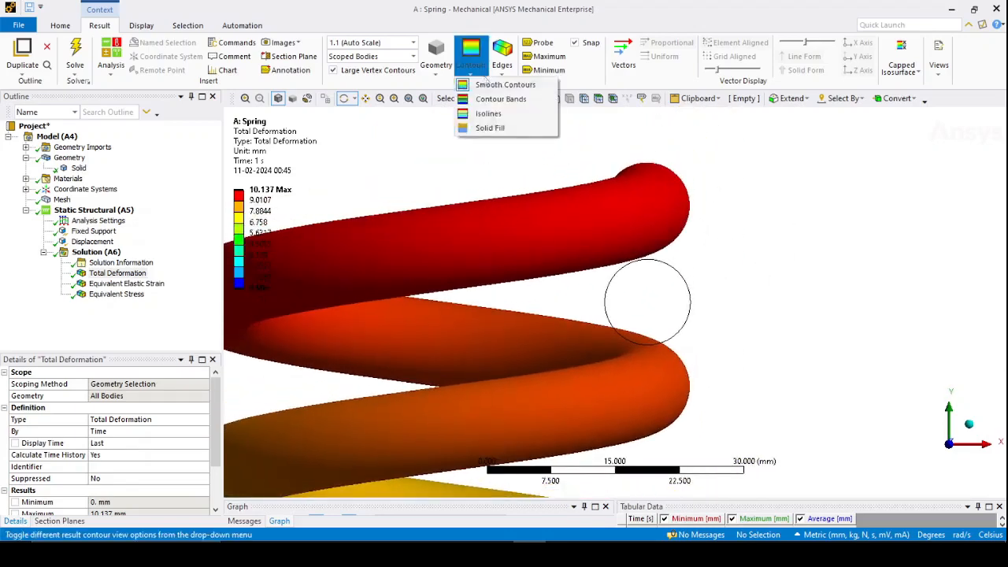
click(484, 100)
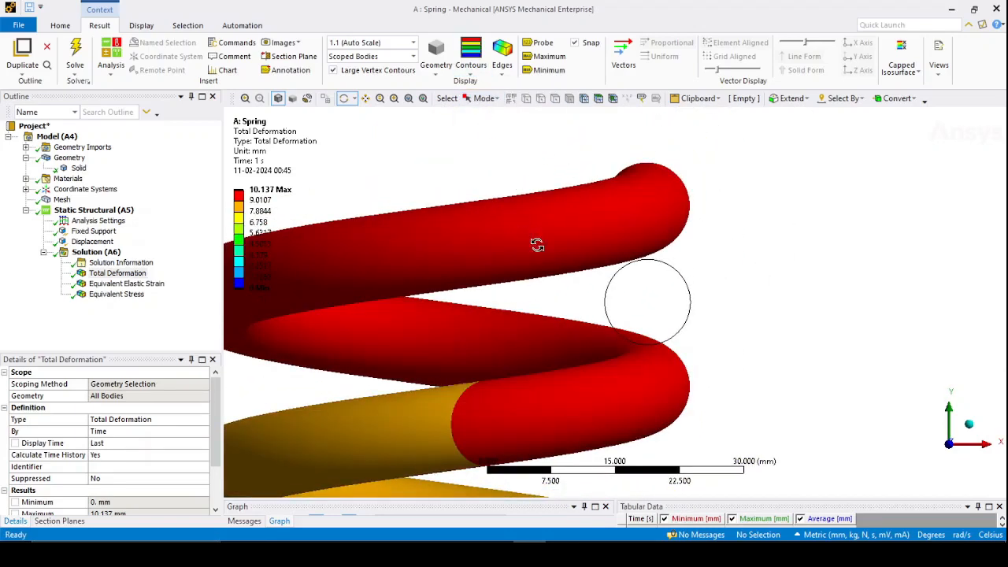
ctrl+middle_drag(725, 352, 719, 313)
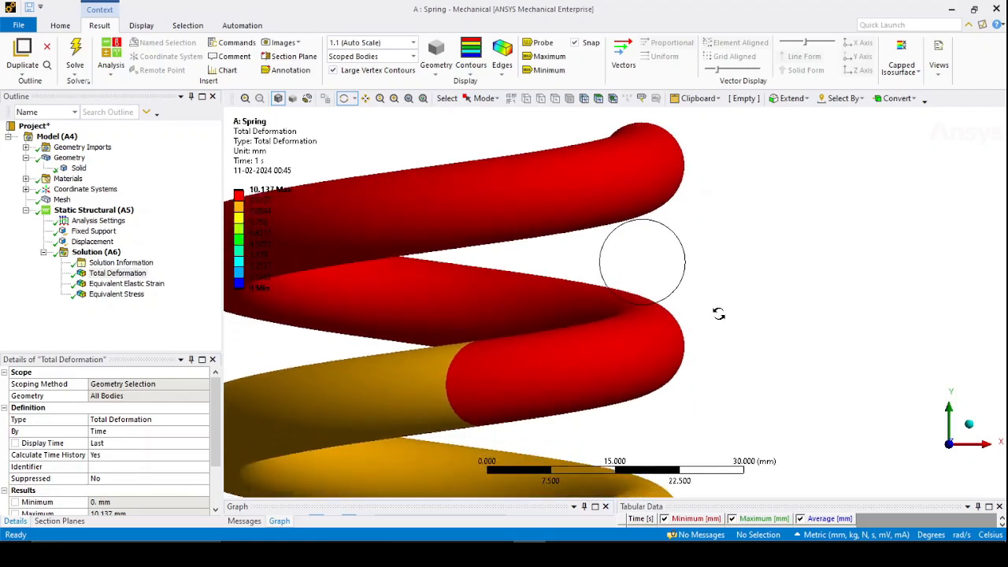
click(502, 66)
click(530, 116)
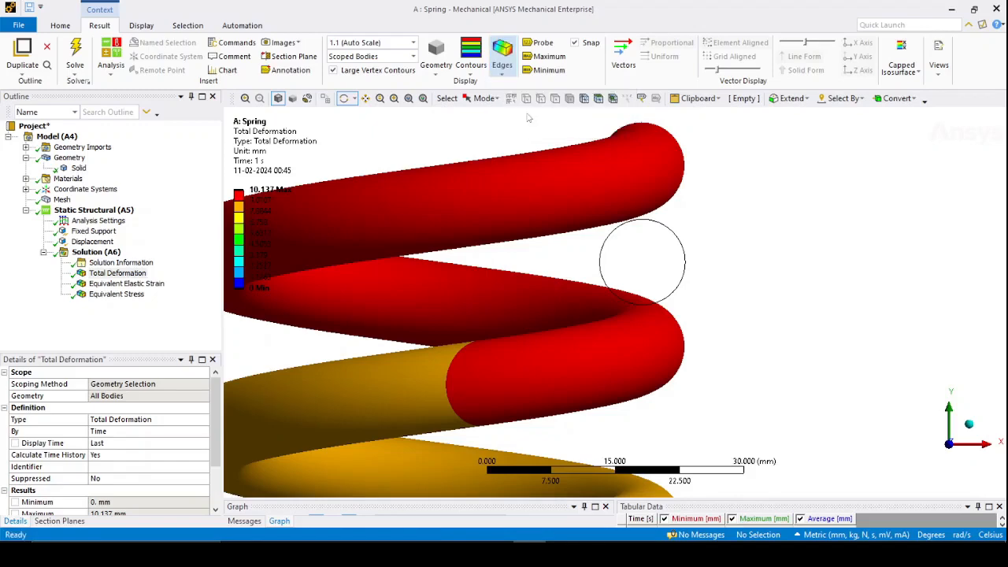
scroll(736, 315, down, 3)
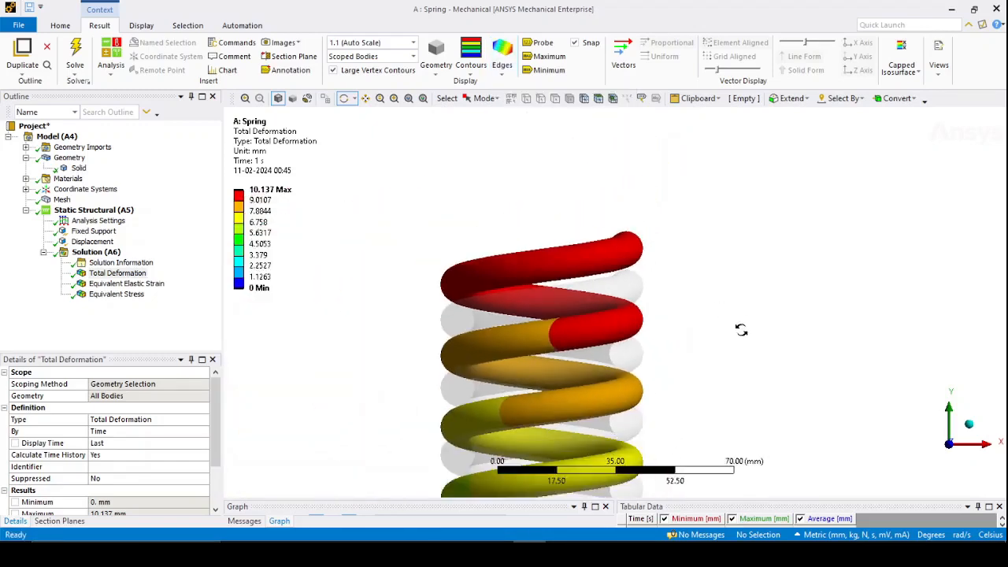
ctrl+middle_drag(735, 315, 737, 190)
ctrl+middle_drag(732, 404, 719, 239)
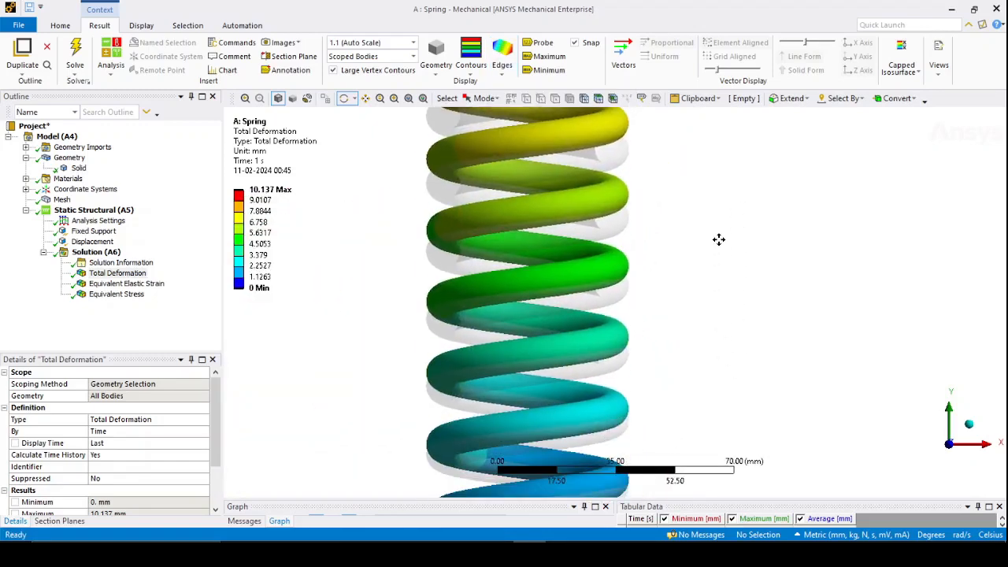
- Fit the whole spring in view and remove the undeformed model overlay by setting the edge display to No WireFrame
ctrl+middle_drag(717, 399, 710, 138)
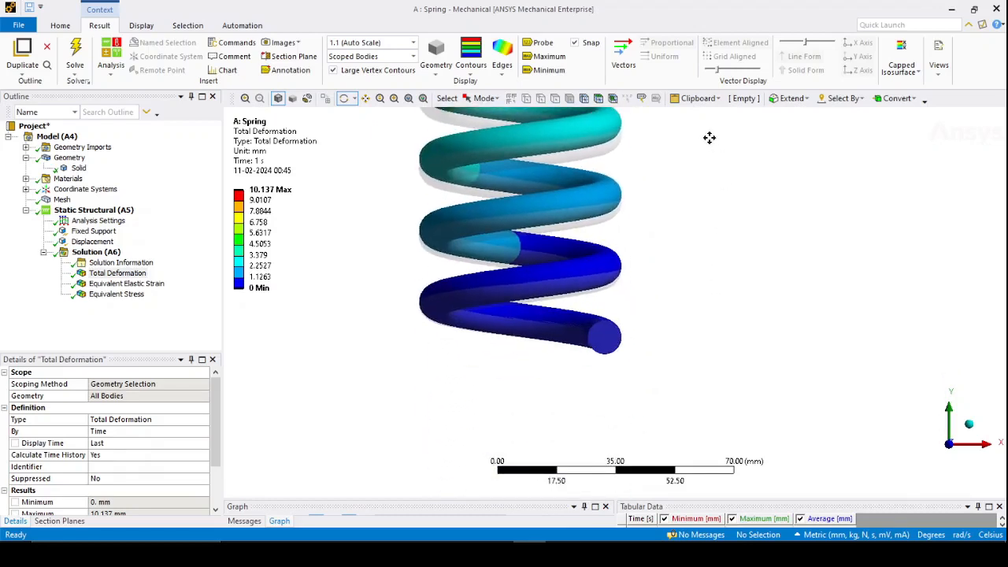
click(407, 100)
click(502, 63)
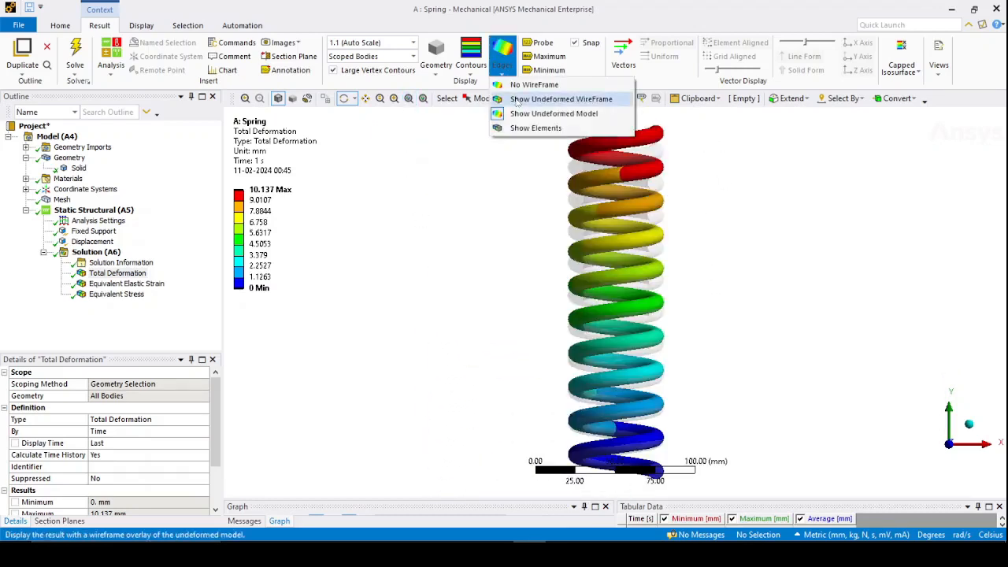
click(522, 84)
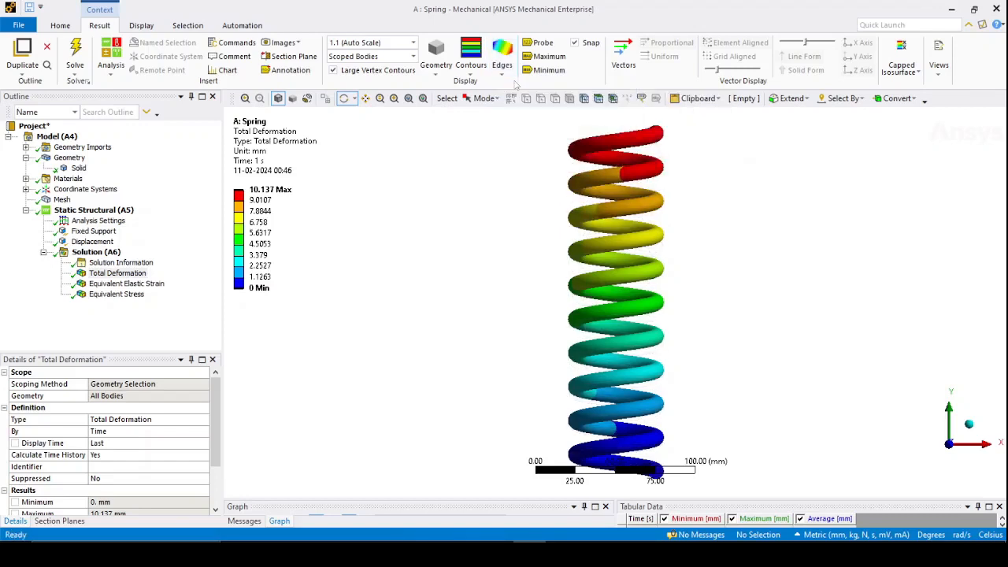
- Display the Equivalent Elastic Strain result and examine it from several sides, ending in an isometric view
click(126, 284)
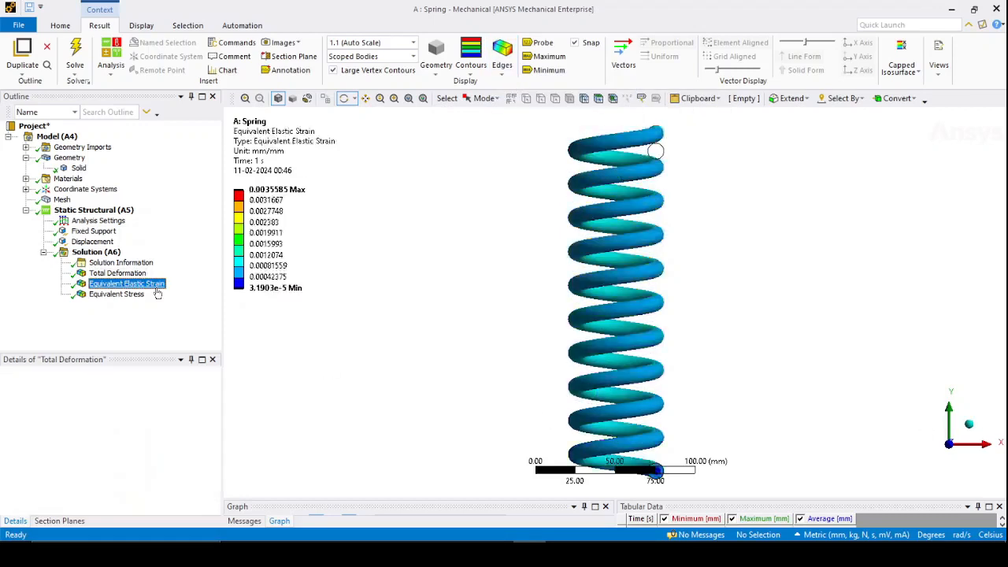
drag(754, 335, 355, 339)
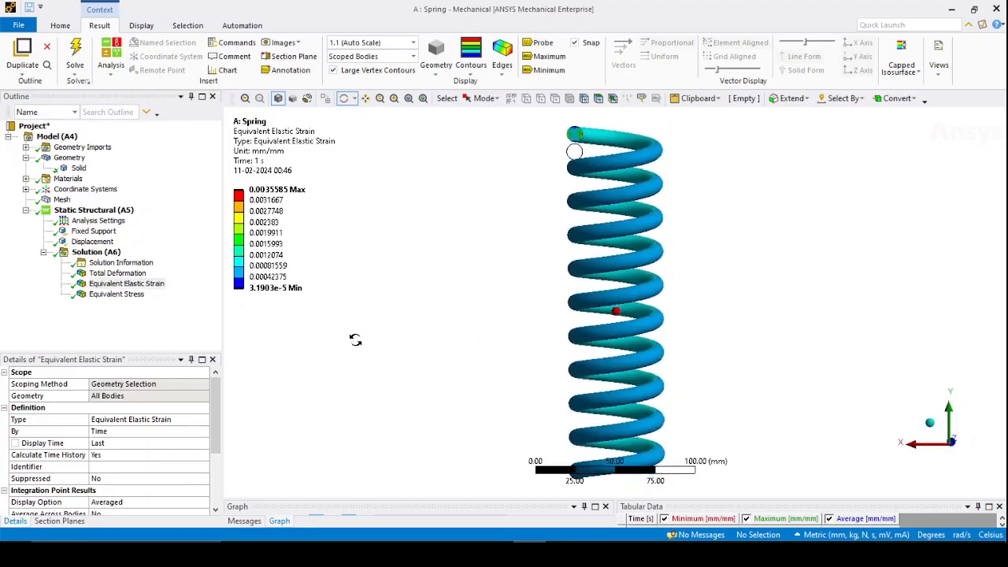
drag(720, 340, 636, 398)
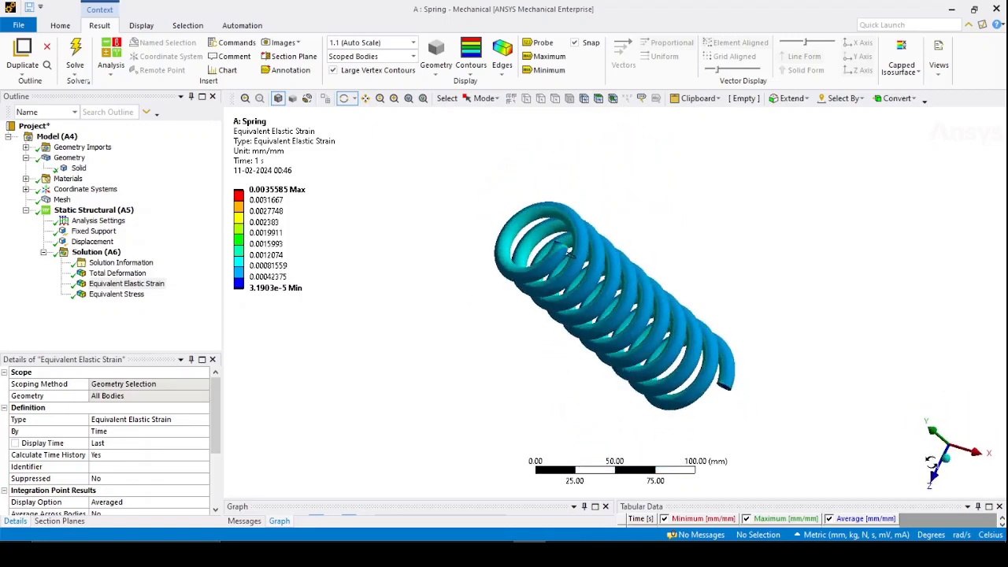
click(942, 452)
- Display the Equivalent Stress result for the whole spring
click(117, 294)
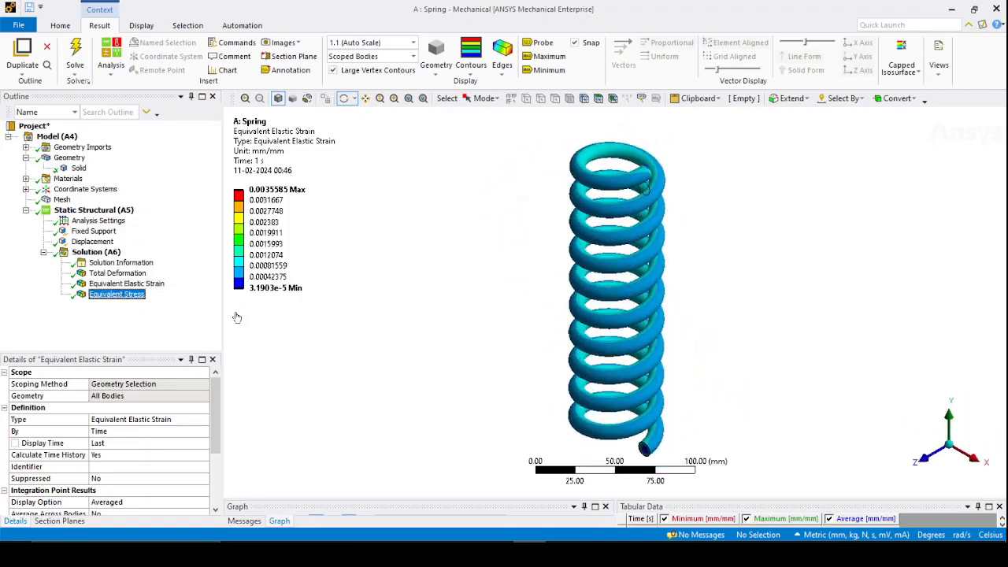
scroll(470, 359, down, 1)
ctrl+middle_drag(470, 358, 472, 328)
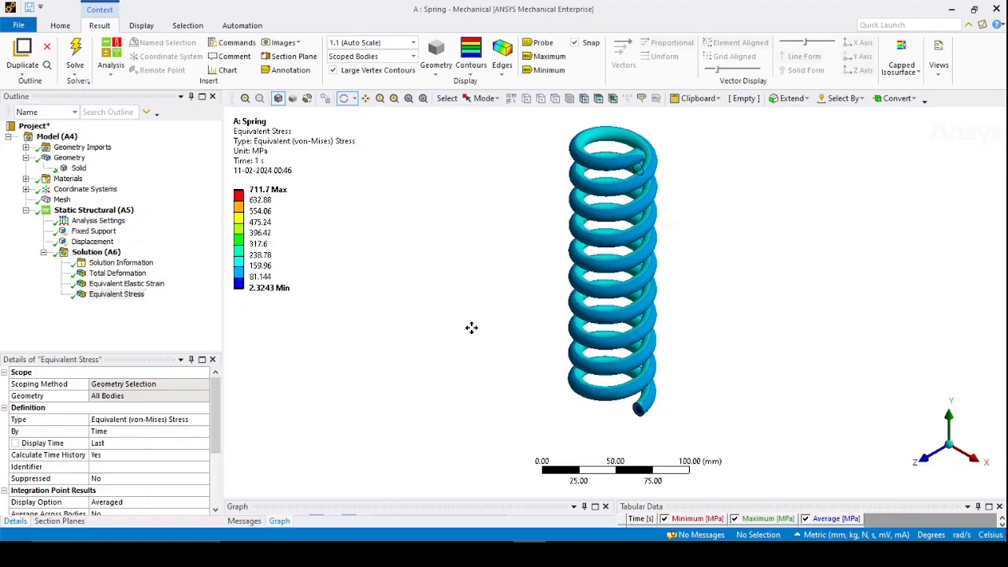
- Return to the Total Deformation result, enlarge the Graph area to reach the animation controls, and play the deformation animation
click(133, 275)
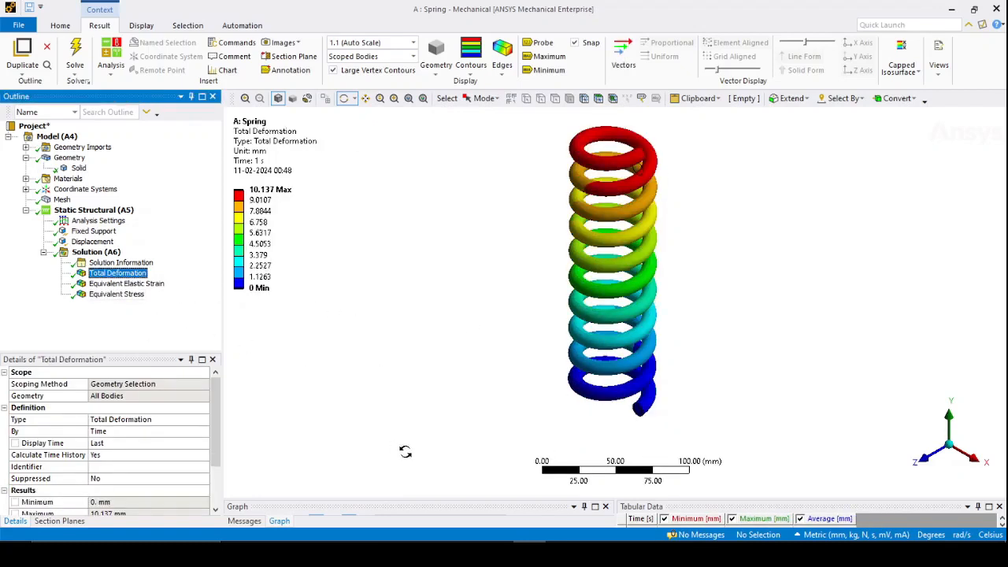
drag(457, 499, 441, 435)
click(301, 461)
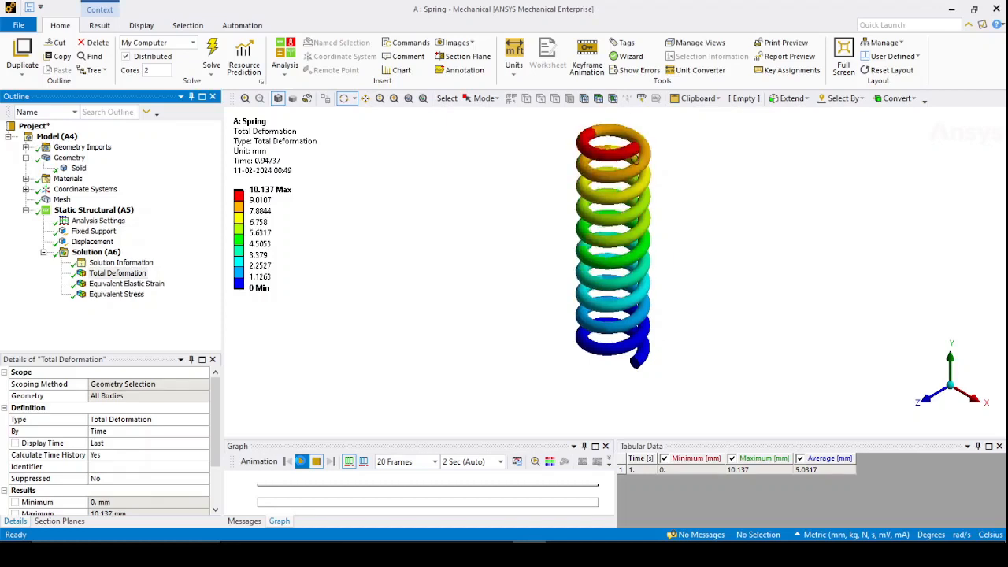
click(302, 463)
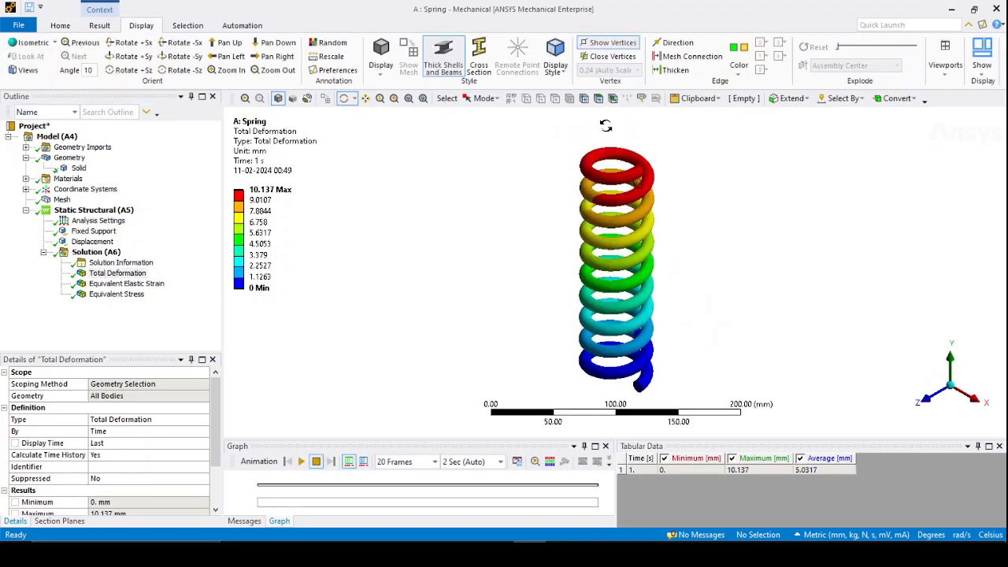
- Orient the spring horizontally in side view, play the Total Deformation animation over its full length, and stop it
drag(606, 126, 291, 334)
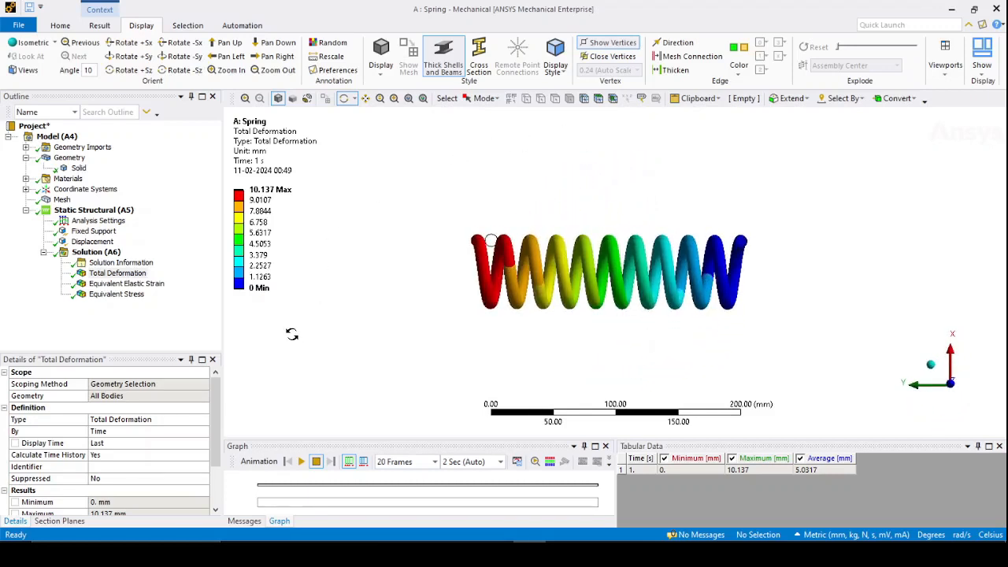
scroll(554, 316, up, 5)
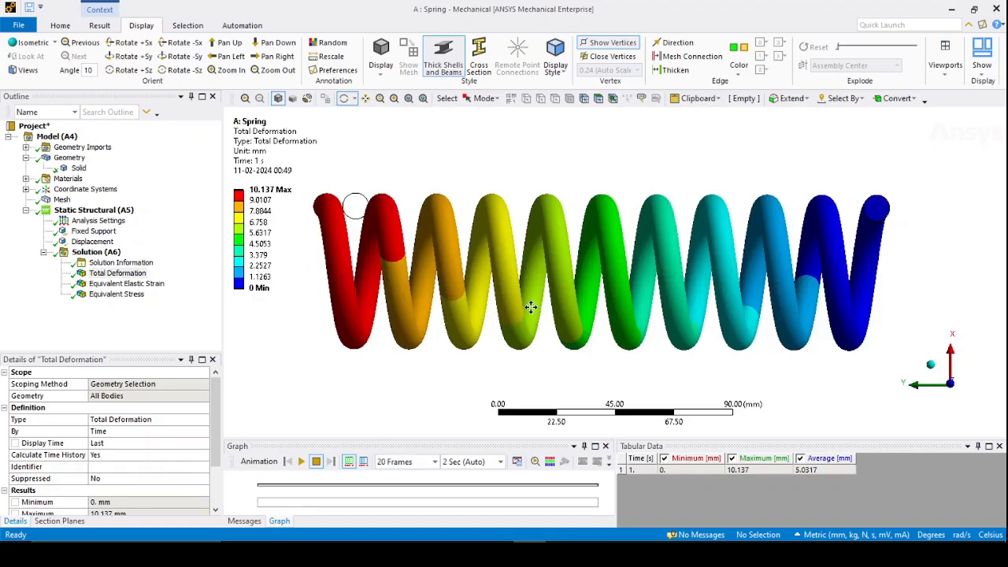
ctrl+middle_drag(530, 307, 583, 301)
scroll(579, 274, up, 1)
scroll(595, 300, down, 1)
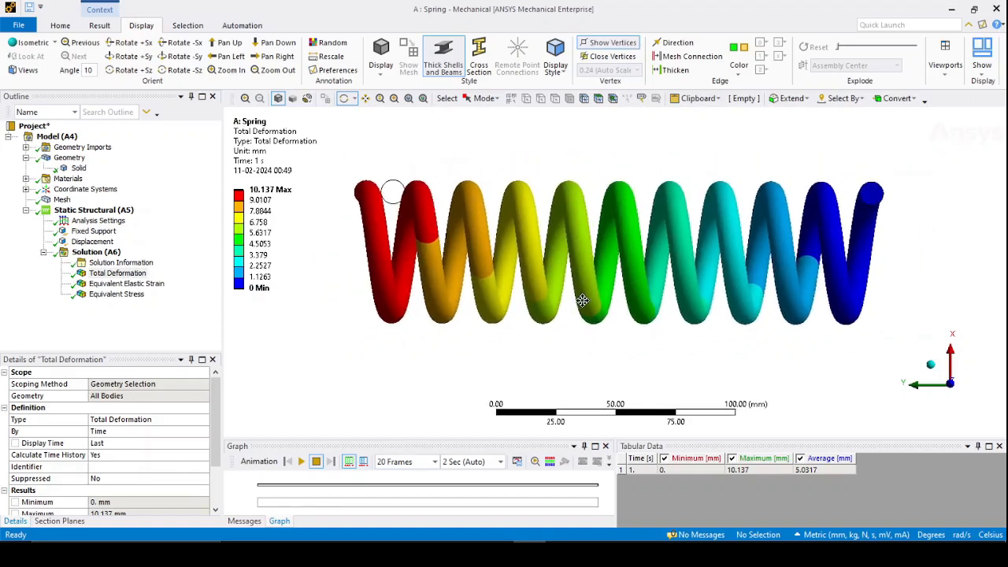
click(300, 462)
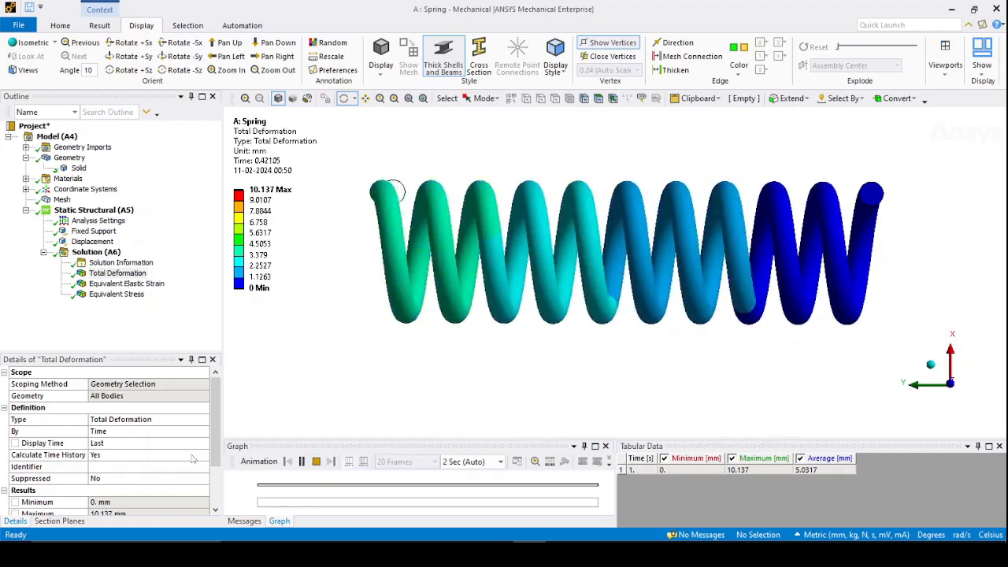
click(315, 462)
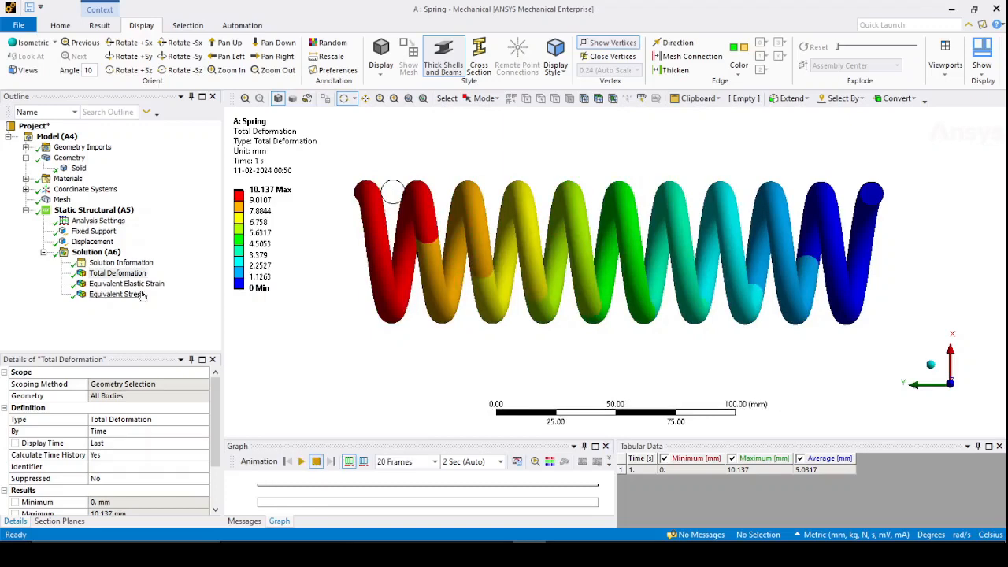
- Display the Equivalent Elastic Strain result, play its animation in the horizontal side view, and stop it
click(126, 284)
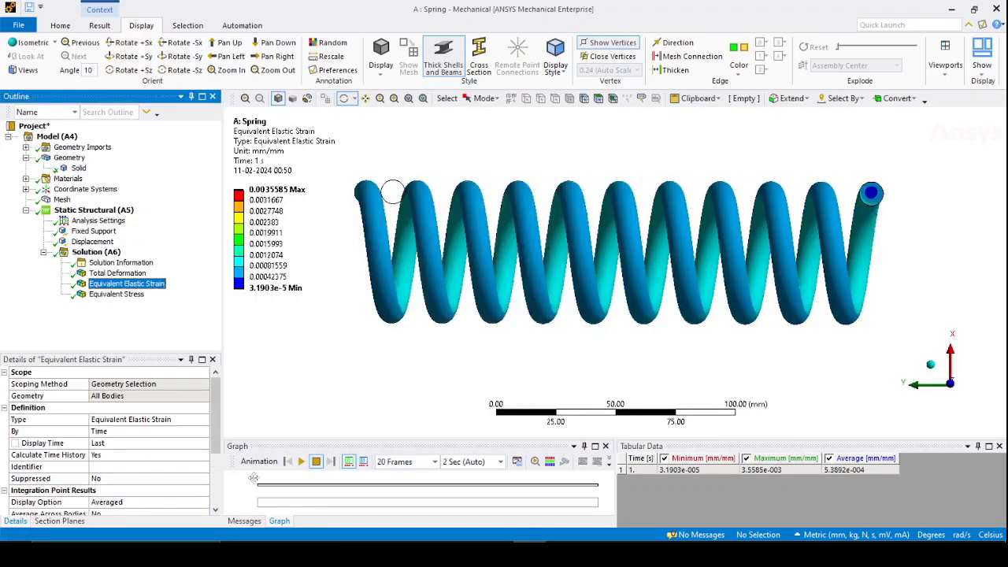
click(301, 462)
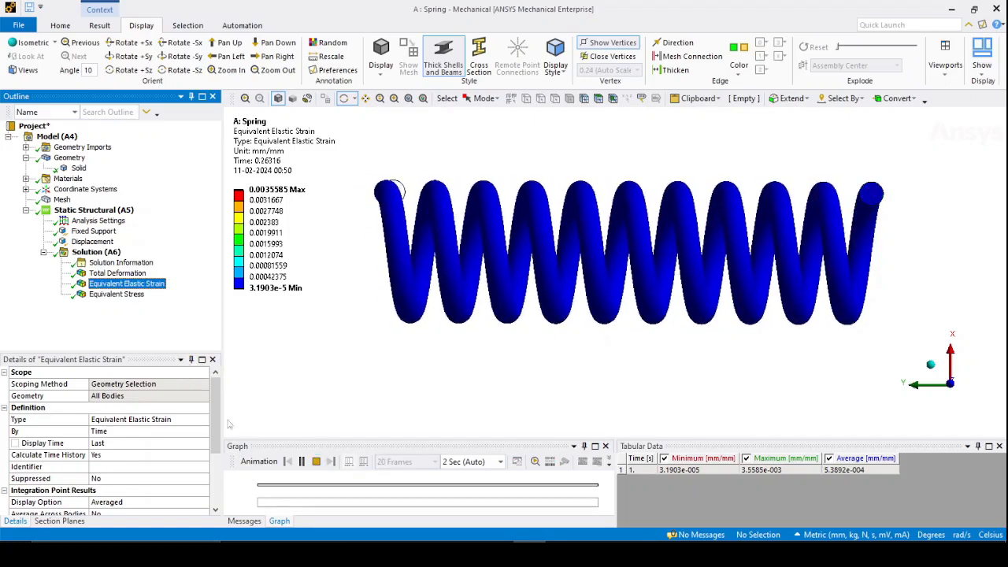
click(316, 462)
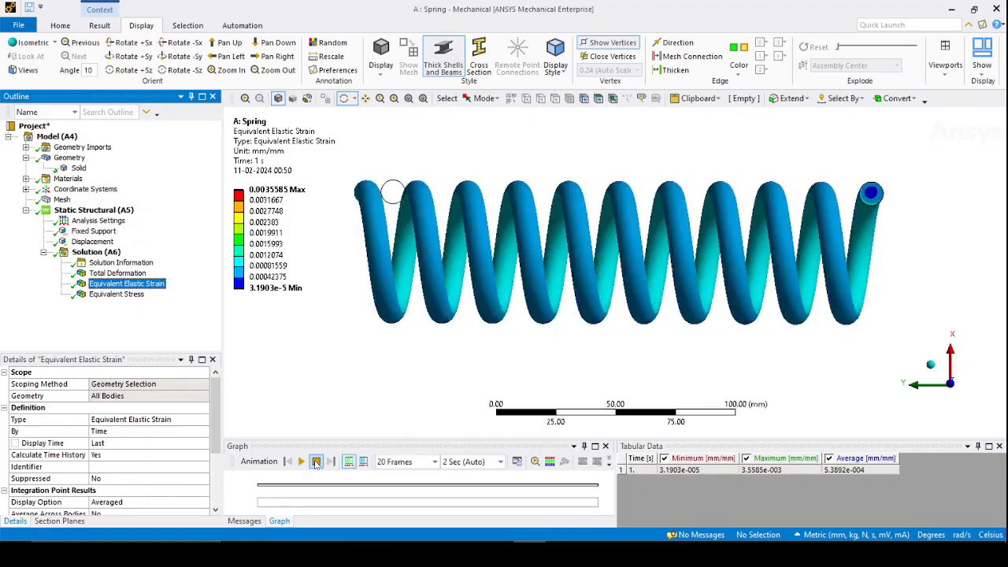